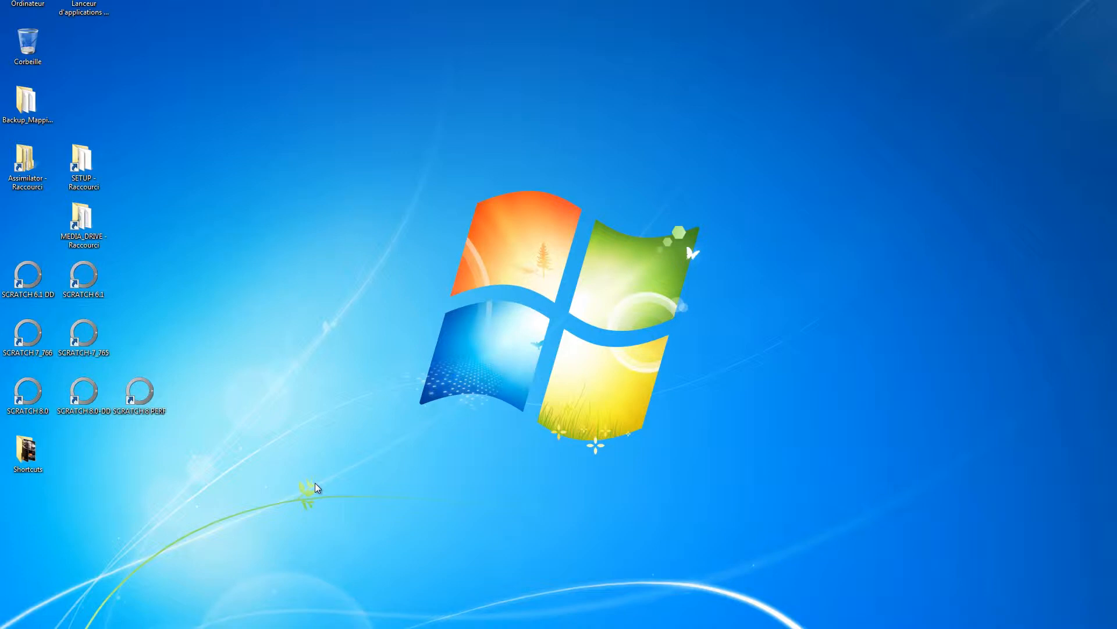
Start SCRATCH 8.0 and create a new project named Prores Export
{"action": "double_click", "coordinate": [38, 394]}
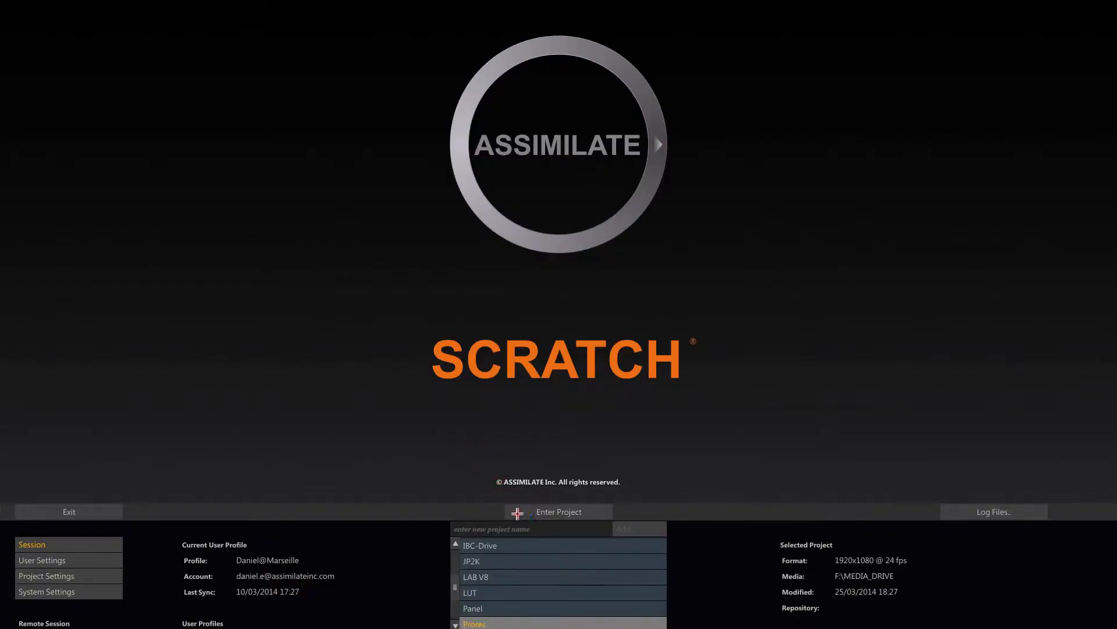
{"action": "left_click", "coordinate": [537, 527]}
{"action": "left_click", "coordinate": [623, 529]}
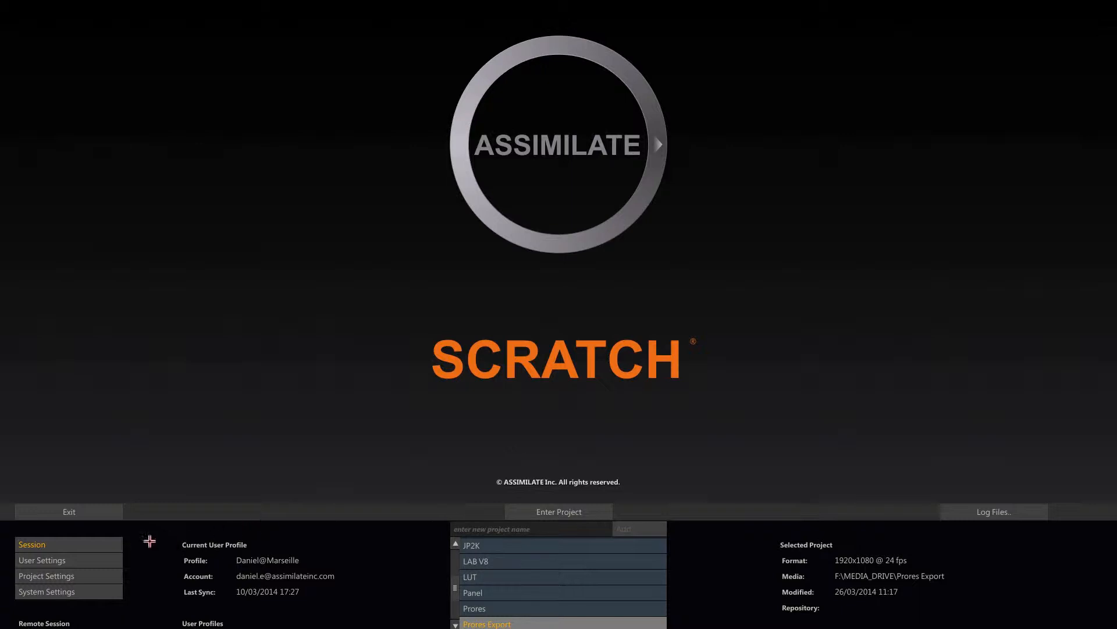
Set the project's media folder to F:\MEDIA_DRIVE and enter the Prores Export project
{"action": "left_click", "coordinate": [57, 575]}
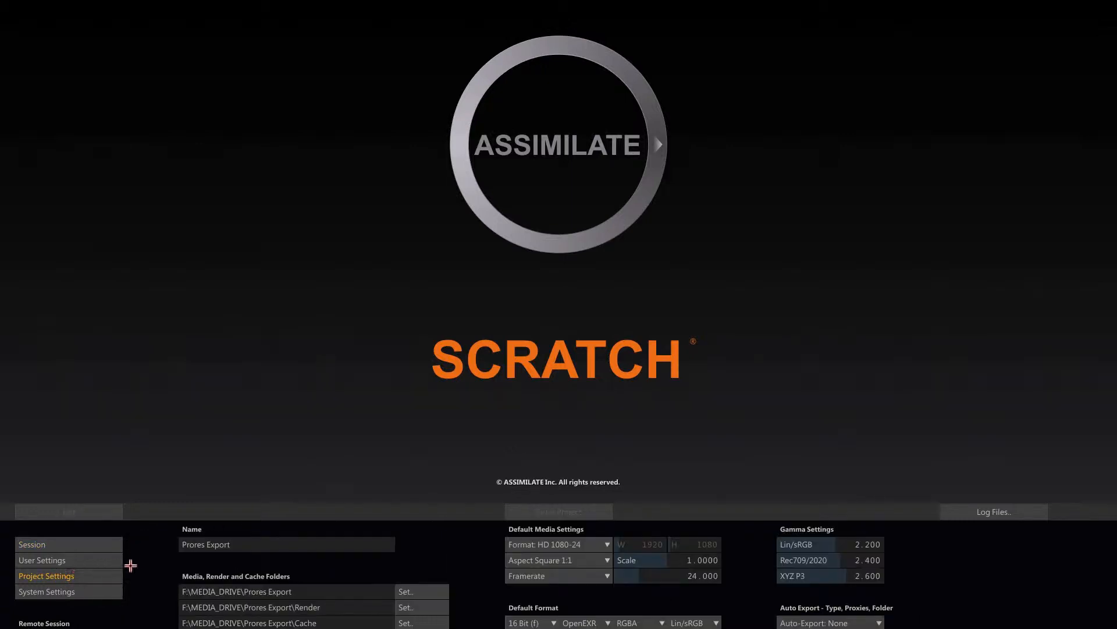
{"action": "left_click", "coordinate": [413, 591]}
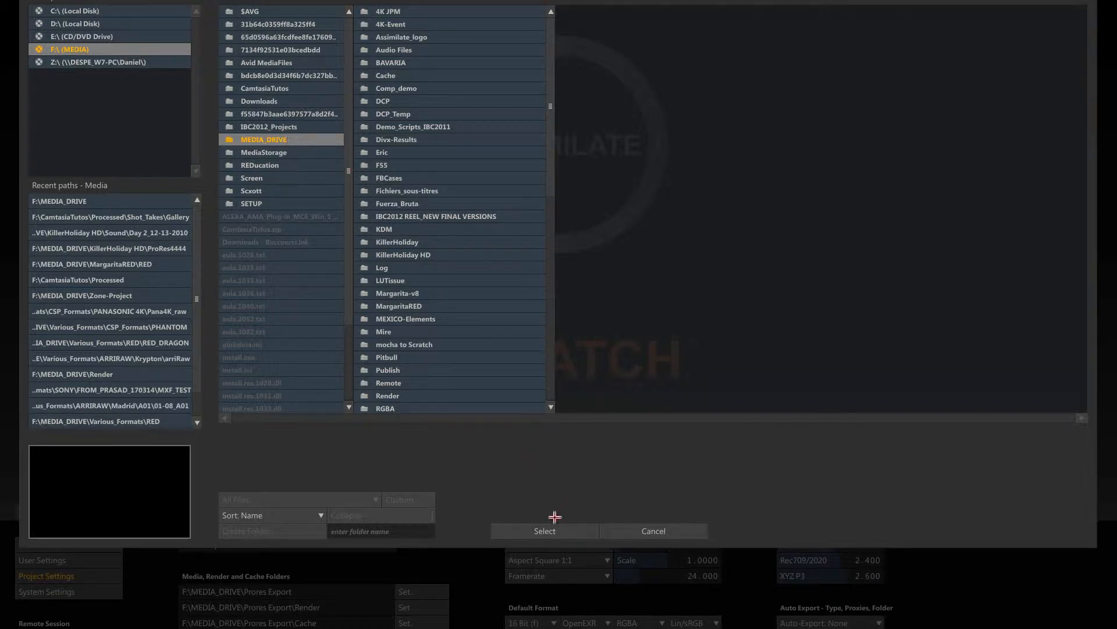
{"action": "left_click", "coordinate": [539, 529]}
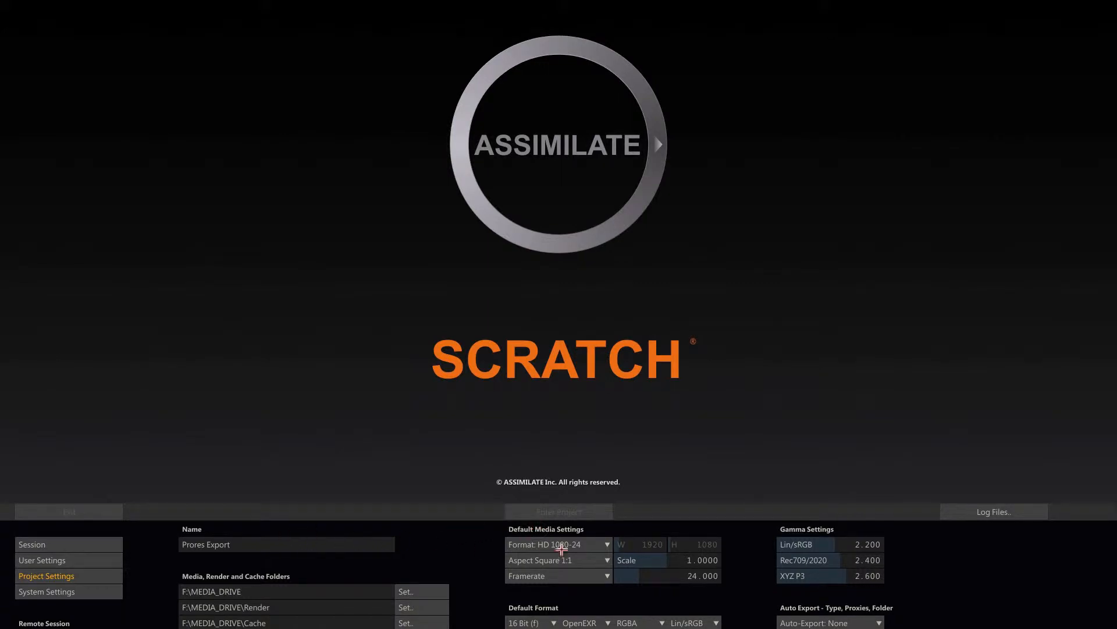
{"action": "left_click", "coordinate": [79, 545]}
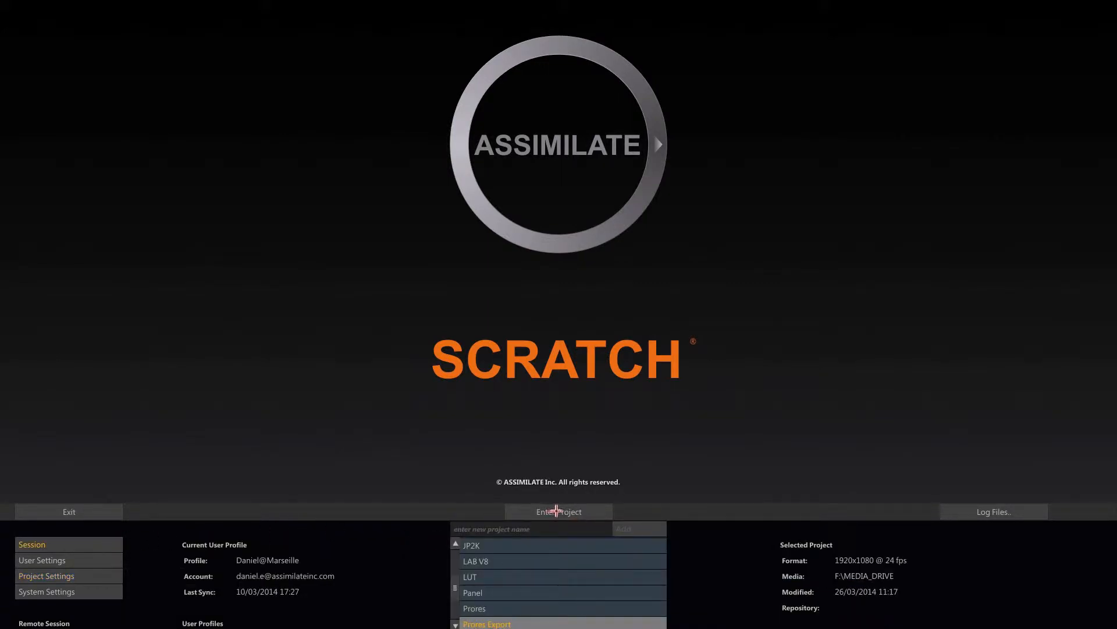
{"action": "left_click", "coordinate": [557, 511]}
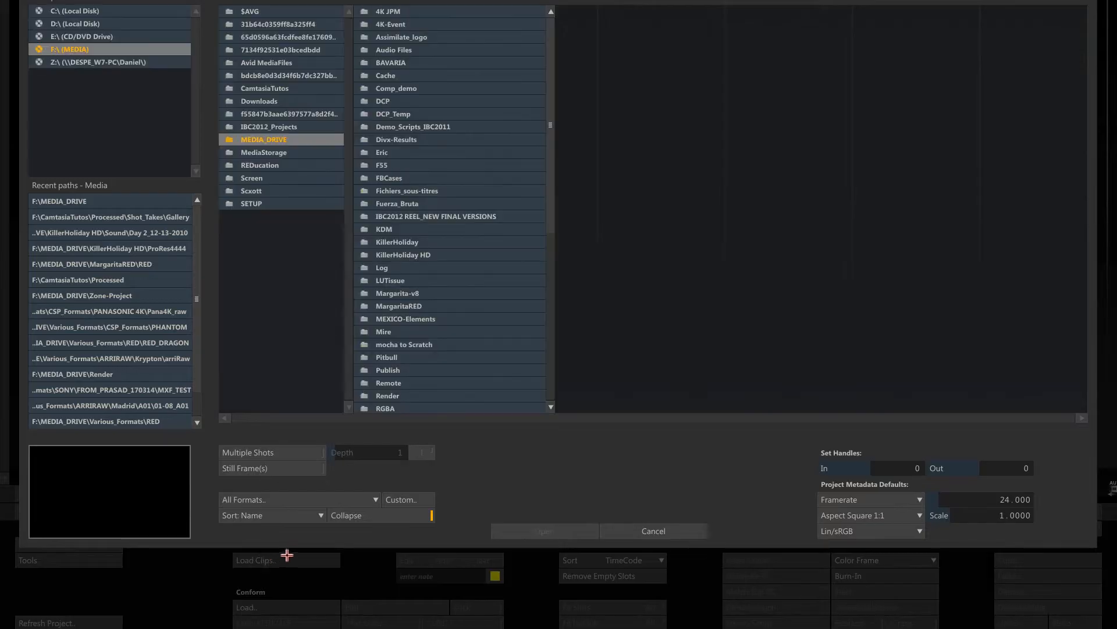
Load the REDCODE (.r3d) clips as multiple shots from the RED folder inside MEDIA_DRIVE\MargaritaRED
{"action": "left_click", "coordinate": [262, 558]}
{"action": "left_click", "coordinate": [337, 500]}
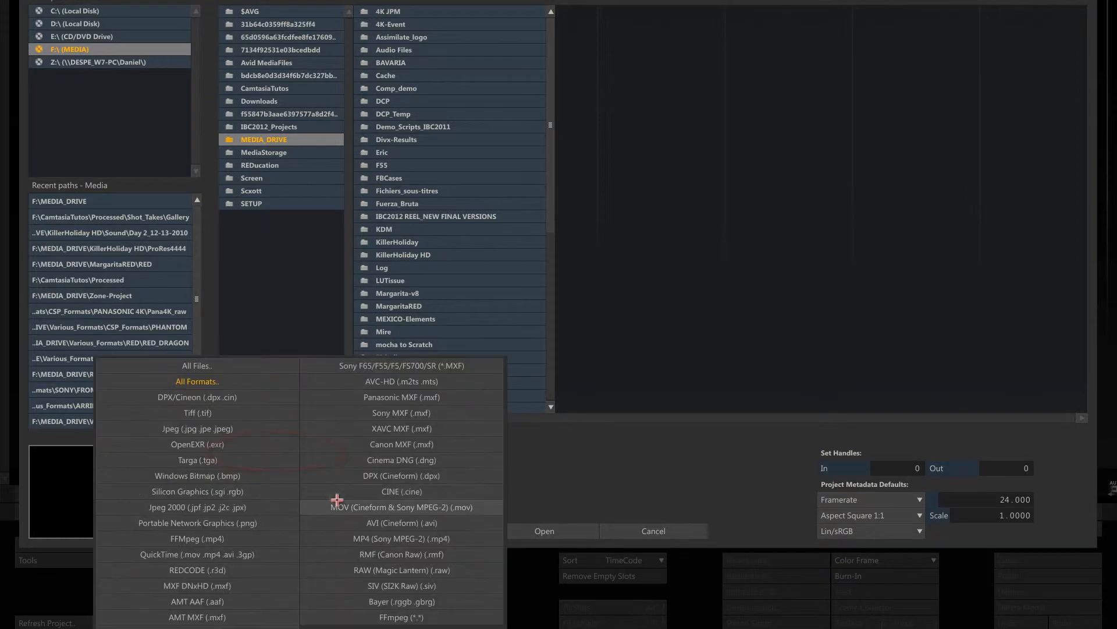
{"action": "left_click", "coordinate": [228, 569]}
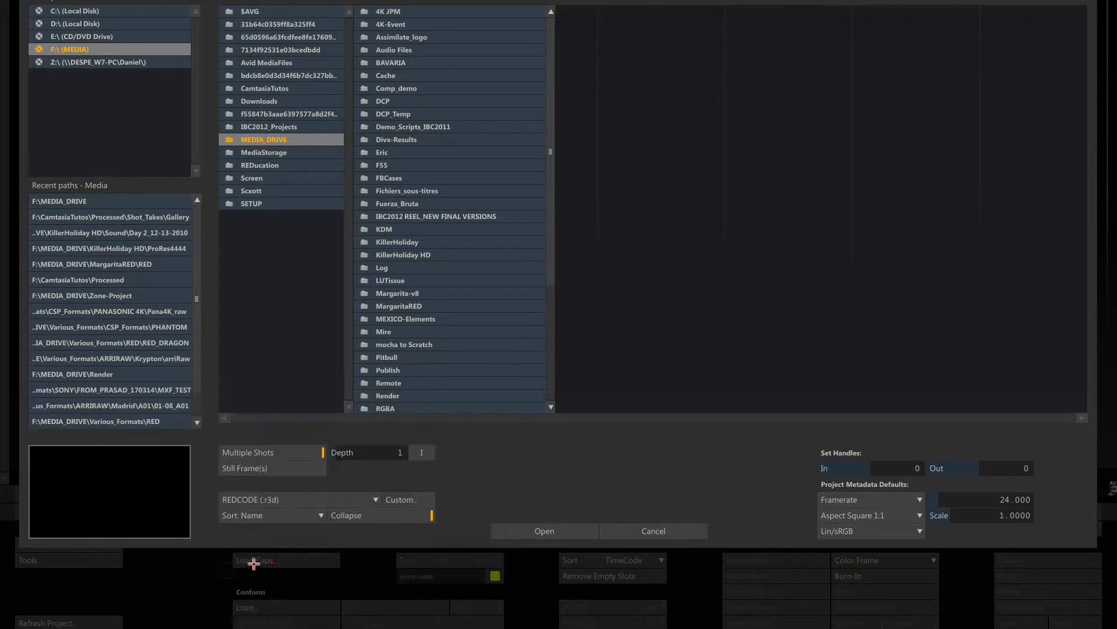
{"action": "left_click", "coordinate": [447, 305]}
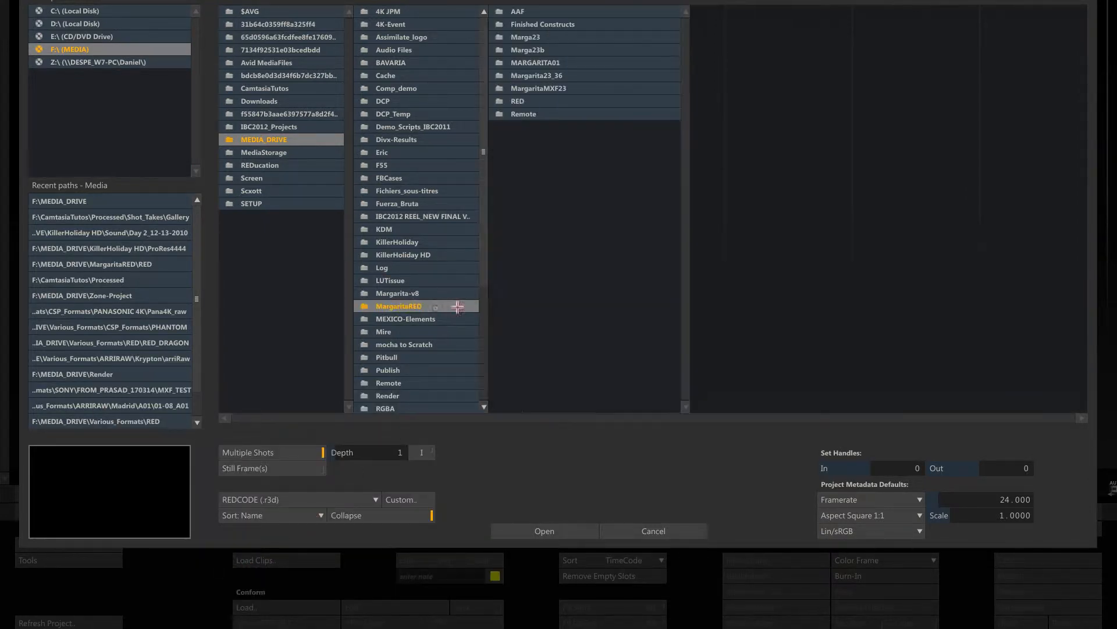
{"action": "left_click", "coordinate": [572, 102]}
{"action": "left_click", "coordinate": [540, 530]}
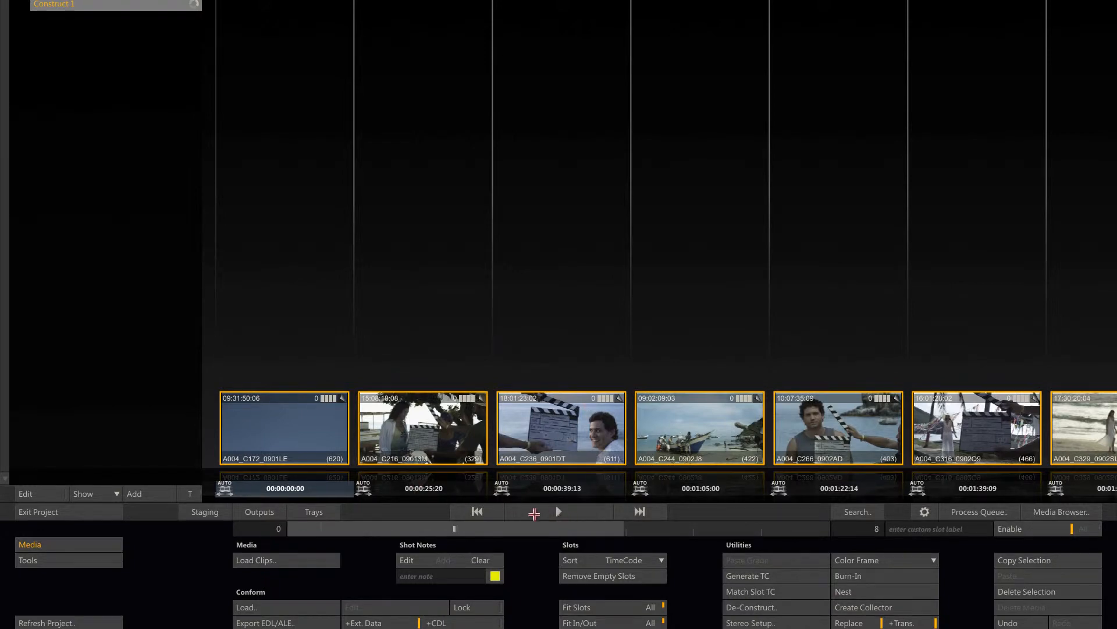
Open the construct in the player, fit the image to the view and go to frame 224 of the first shot
{"action": "left_click", "coordinate": [566, 513]}
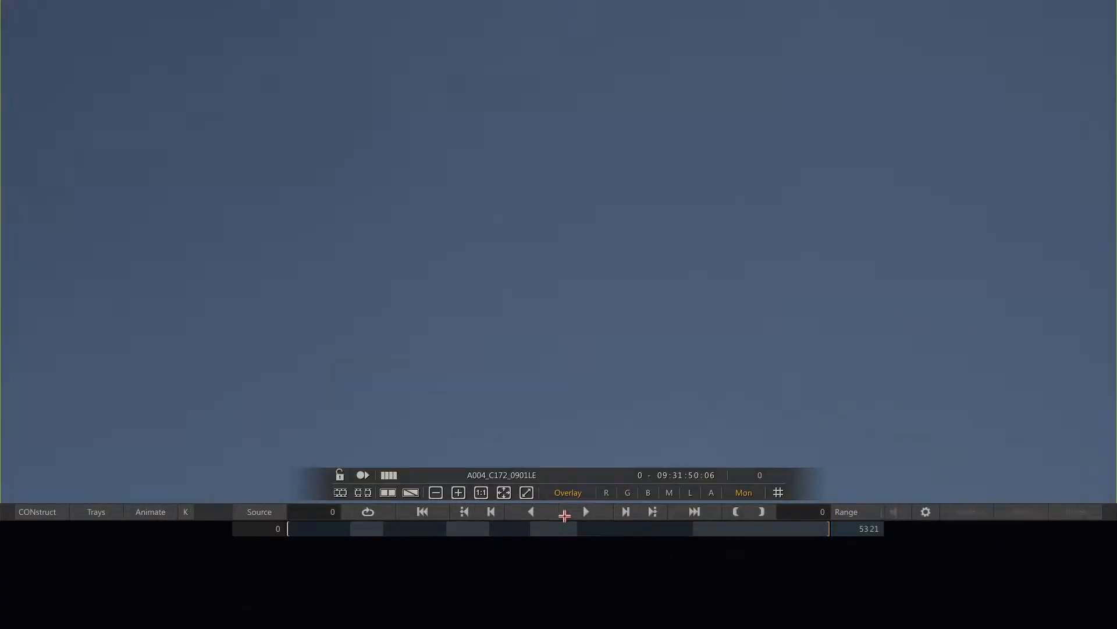
{"action": "left_click", "coordinate": [504, 492]}
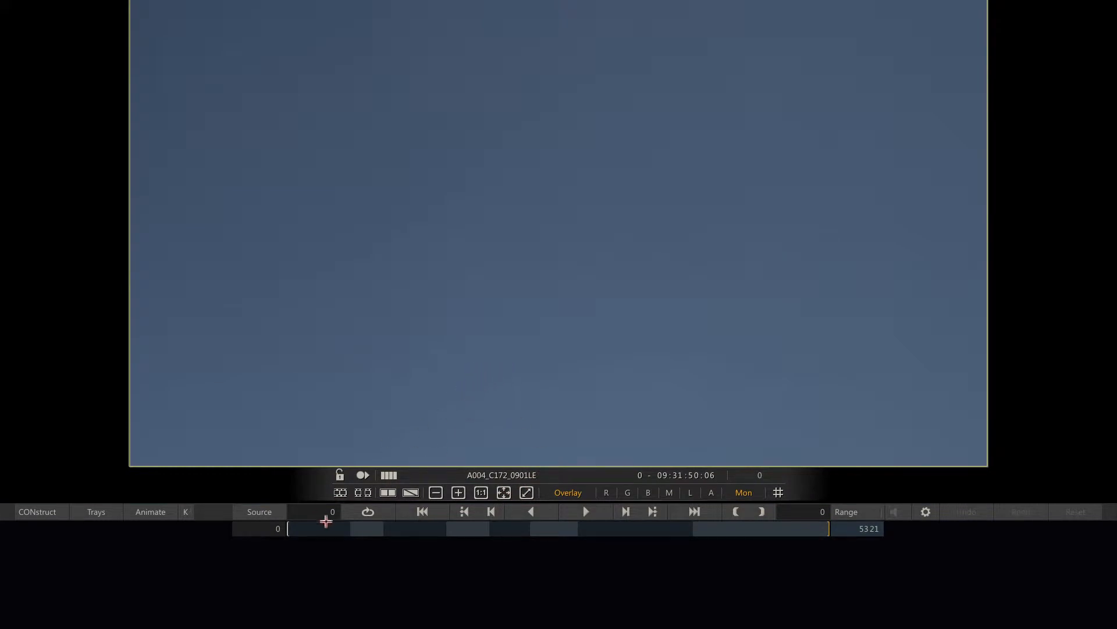
{"action": "left_click", "coordinate": [432, 529]}
{"action": "left_click_drag", "start_coordinate": [432, 529], "coordinate": [310, 529]}
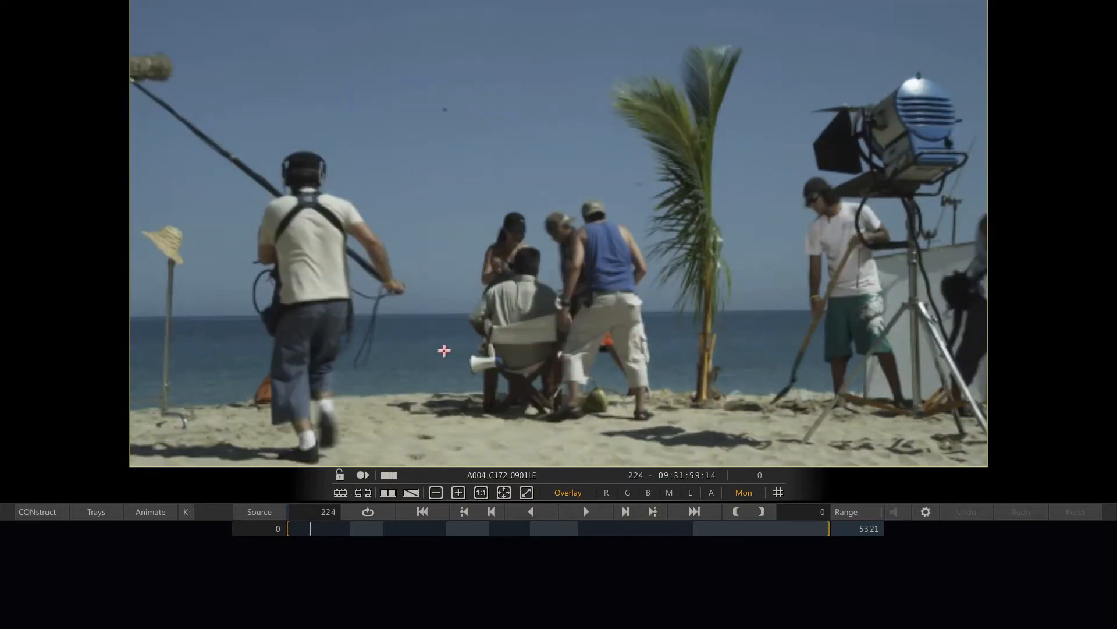
Open the first shot's RED colour controls, set the colour space to RedColor3 and change the gamma setting
{"action": "right_click", "coordinate": [399, 364]}
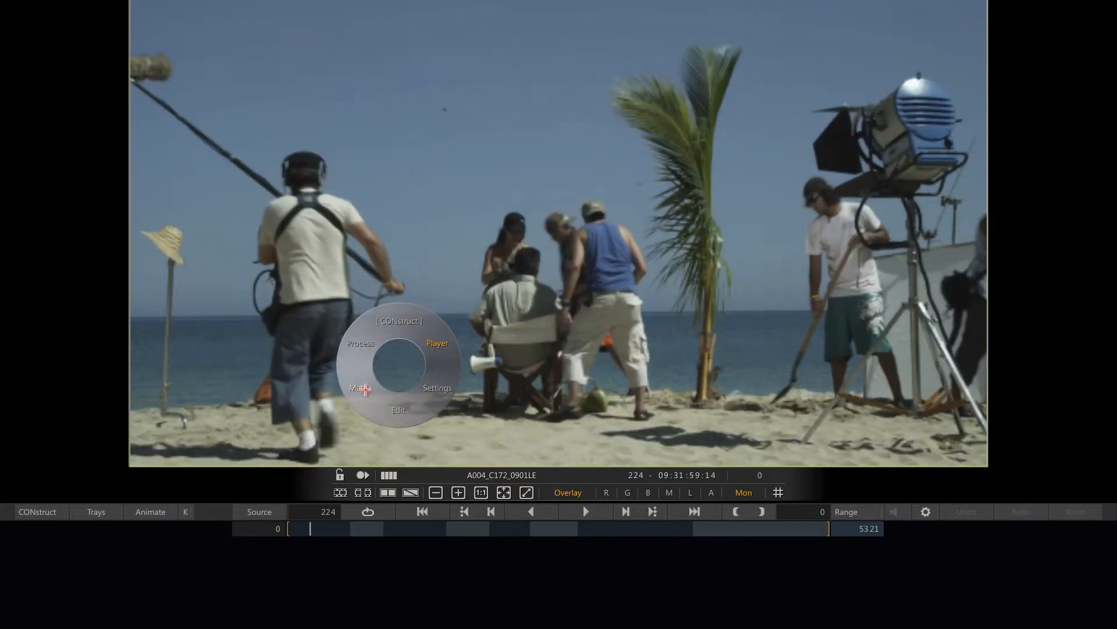
{"action": "left_click", "coordinate": [366, 390]}
{"action": "left_click", "coordinate": [80, 545]}
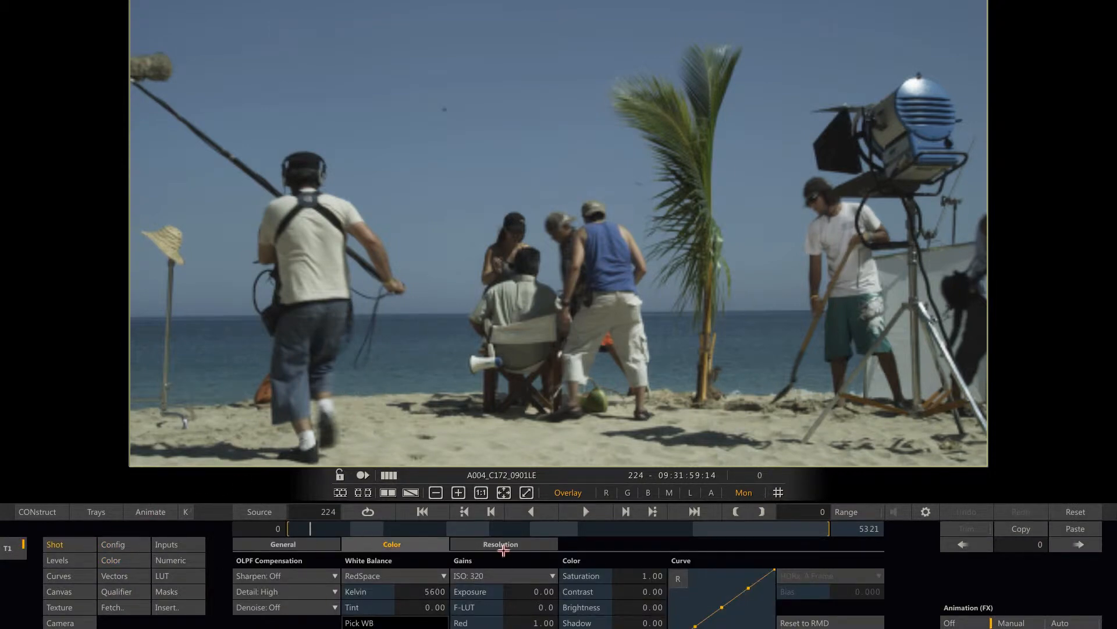
{"action": "left_click", "coordinate": [437, 575]}
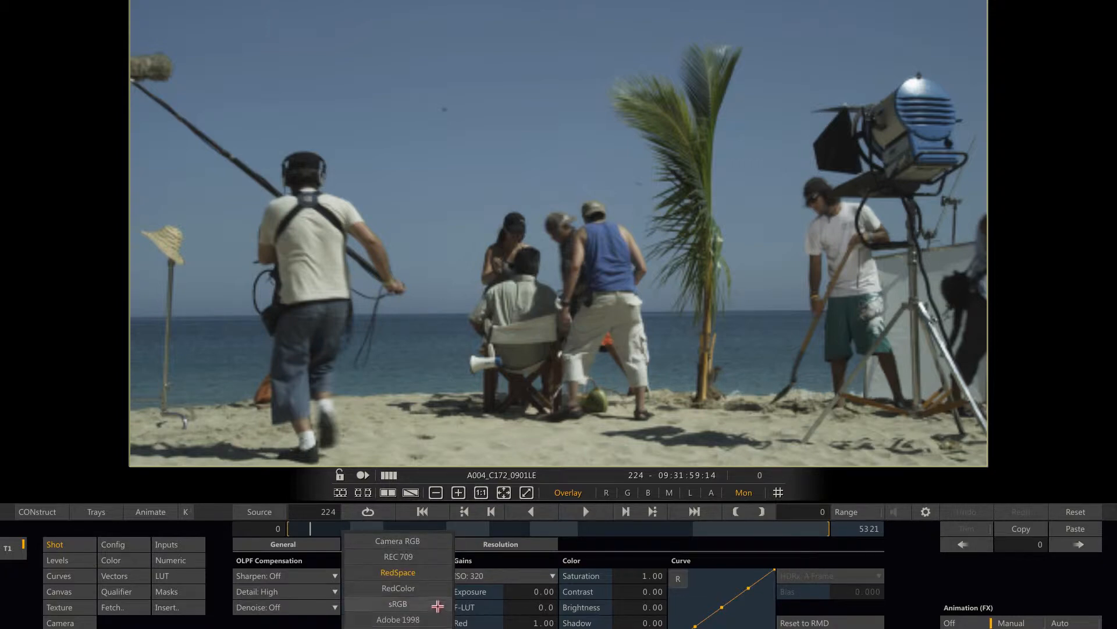
{"action": "left_click", "coordinate": [410, 628]}
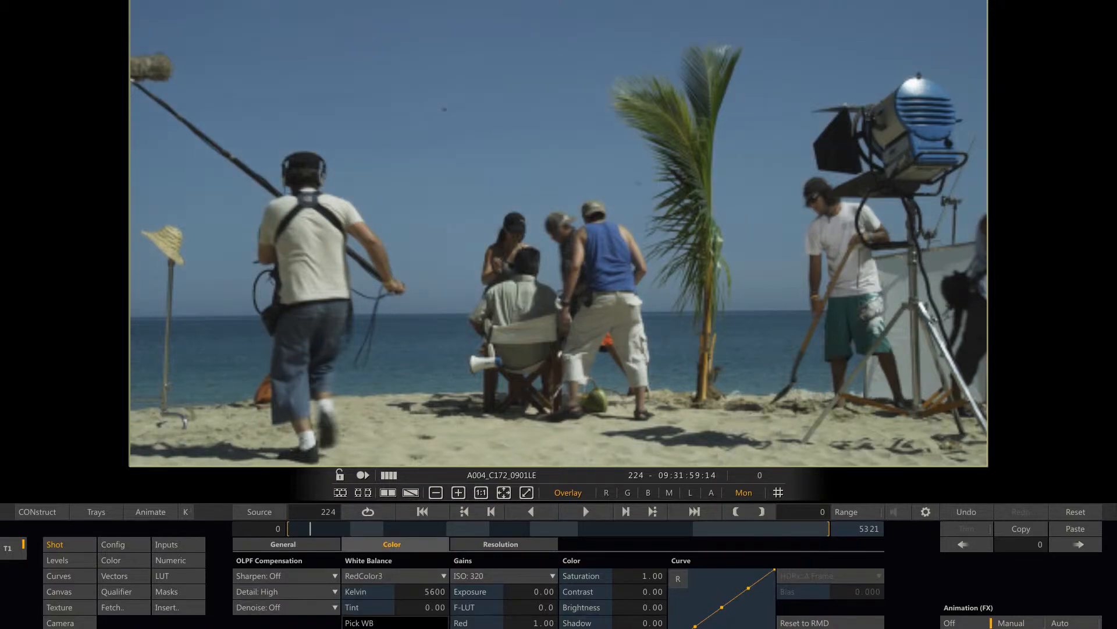
{"action": "left_click", "coordinate": [402, 627]}
{"action": "left_click", "coordinate": [449, 627]}
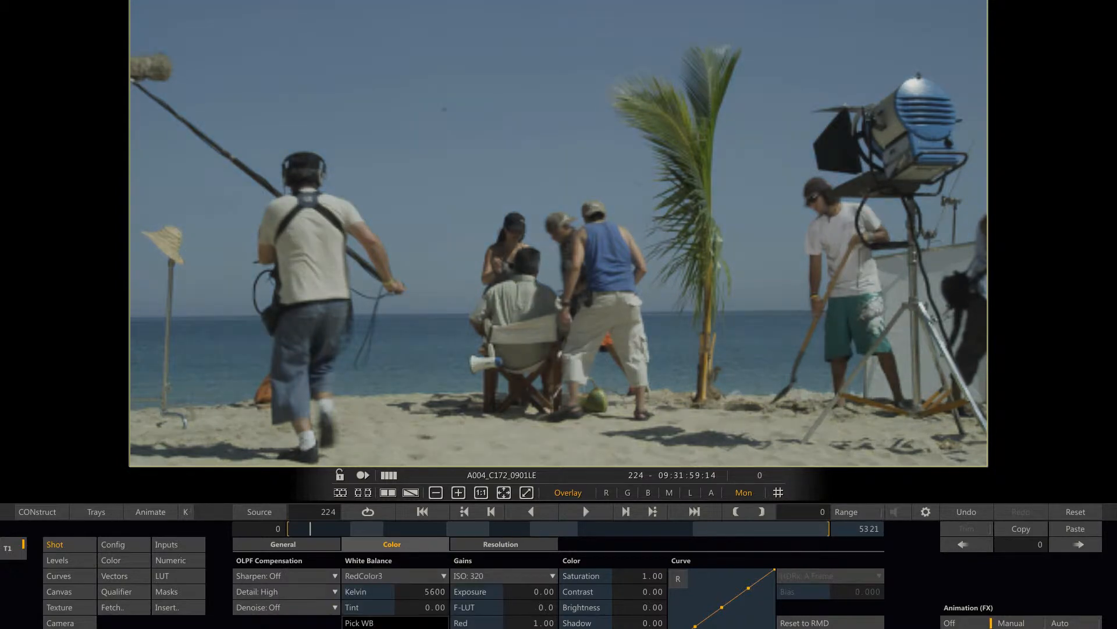
Set the first shot's colour saturation to 1.2
{"action": "left_click", "coordinate": [622, 573]}
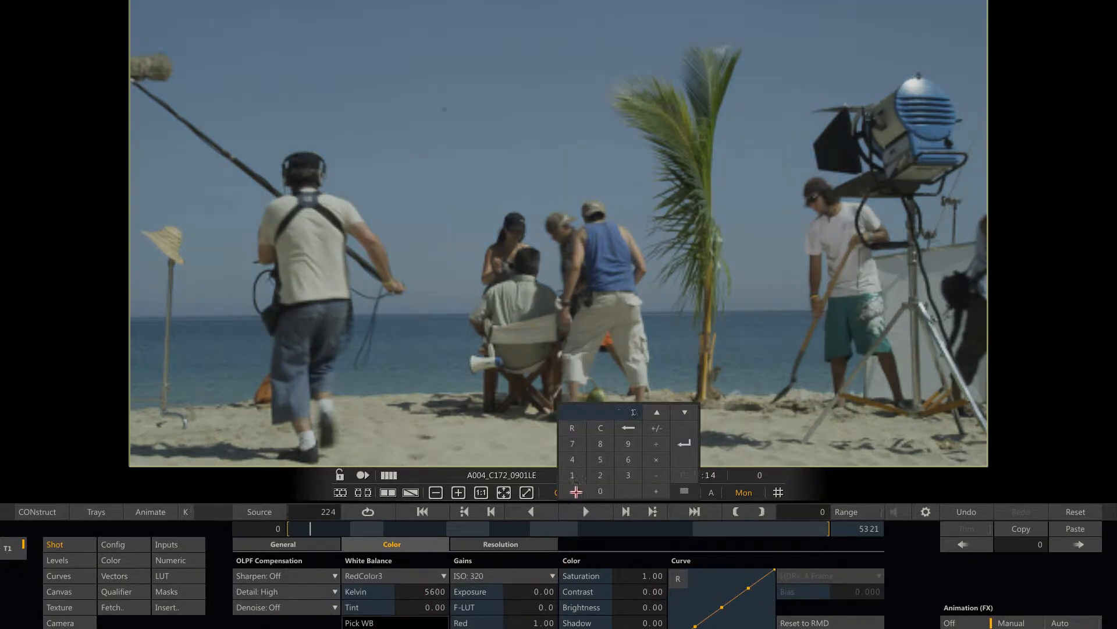
{"action": "left_click", "coordinate": [604, 474]}
{"action": "left_click", "coordinate": [685, 444]}
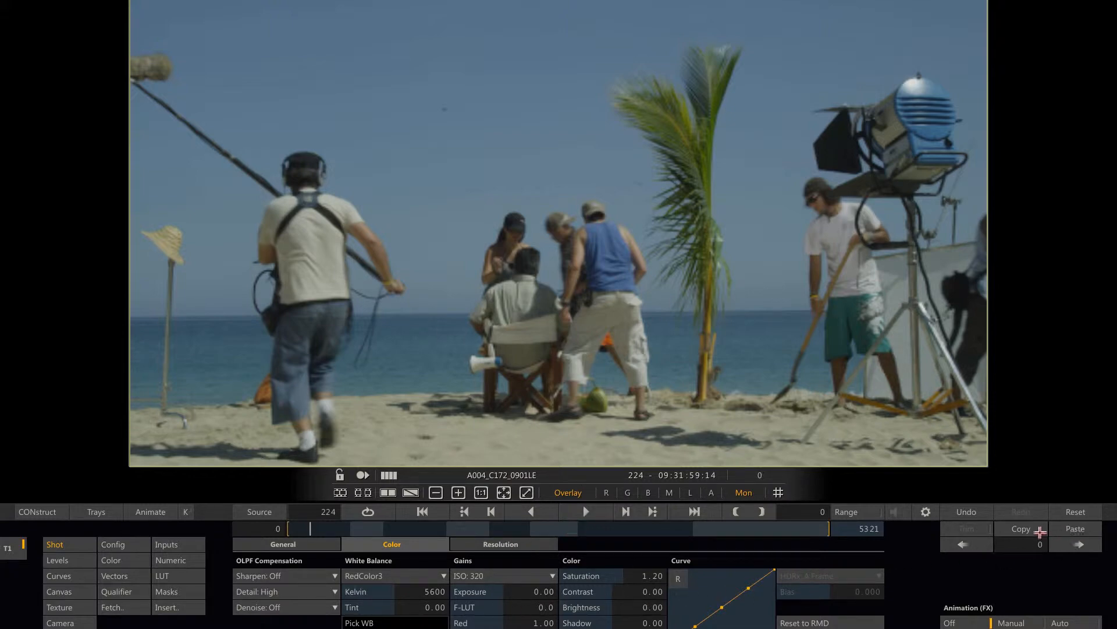
Paste the non-default shot controls forward onto all following shots and check the look at frame 1243
{"action": "left_click", "coordinate": [1070, 528]}
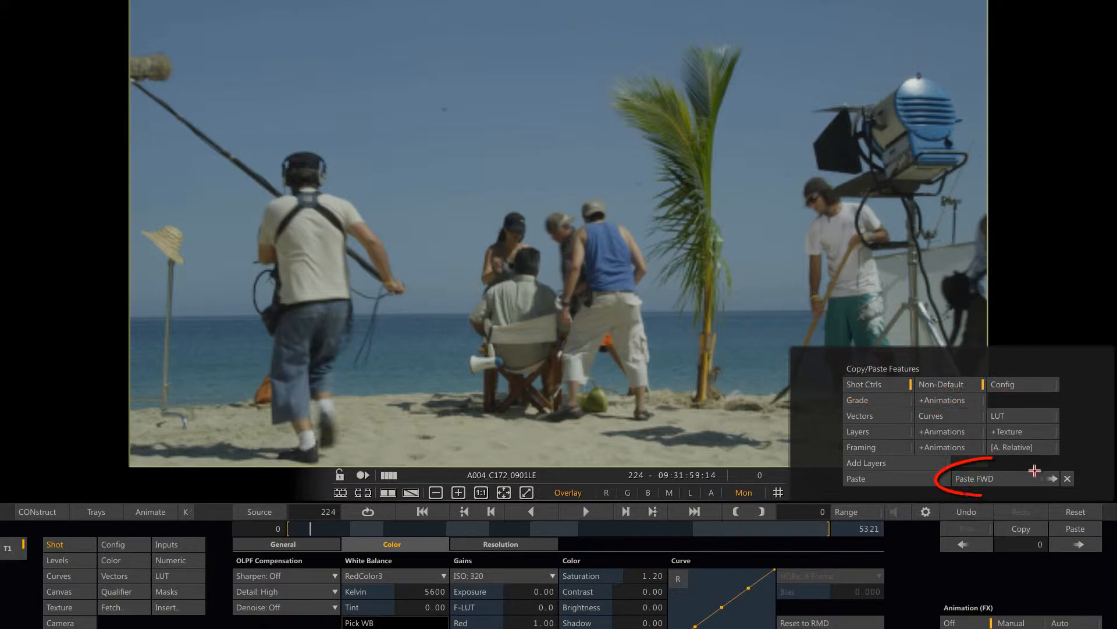
{"action": "left_click", "coordinate": [994, 478]}
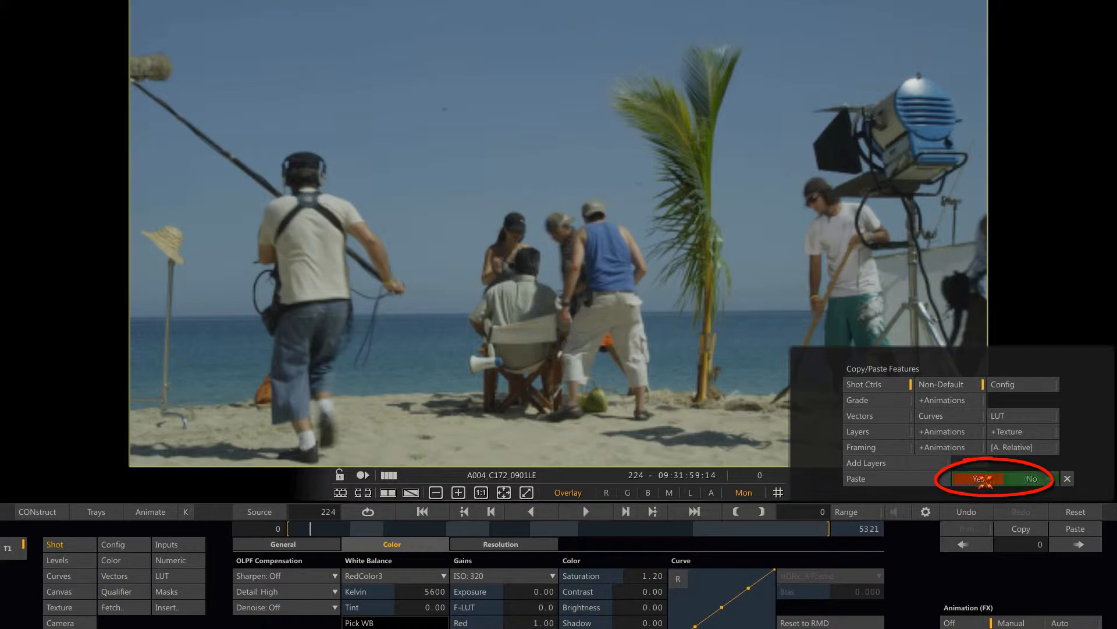
{"action": "left_click", "coordinate": [984, 478]}
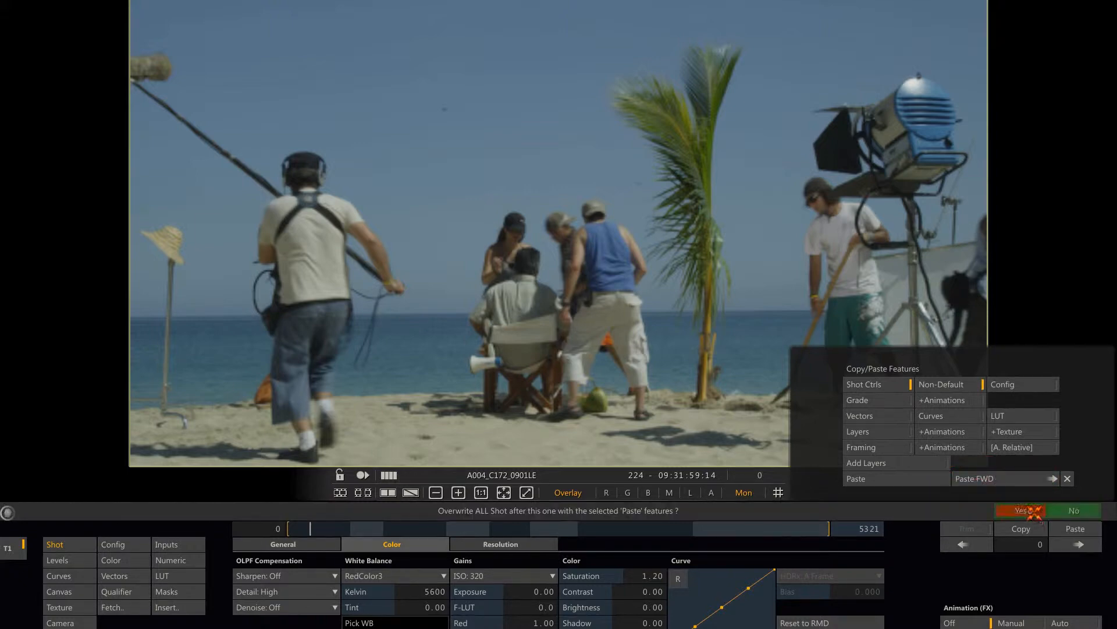
{"action": "left_click", "coordinate": [1022, 510]}
{"action": "left_click", "coordinate": [322, 528]}
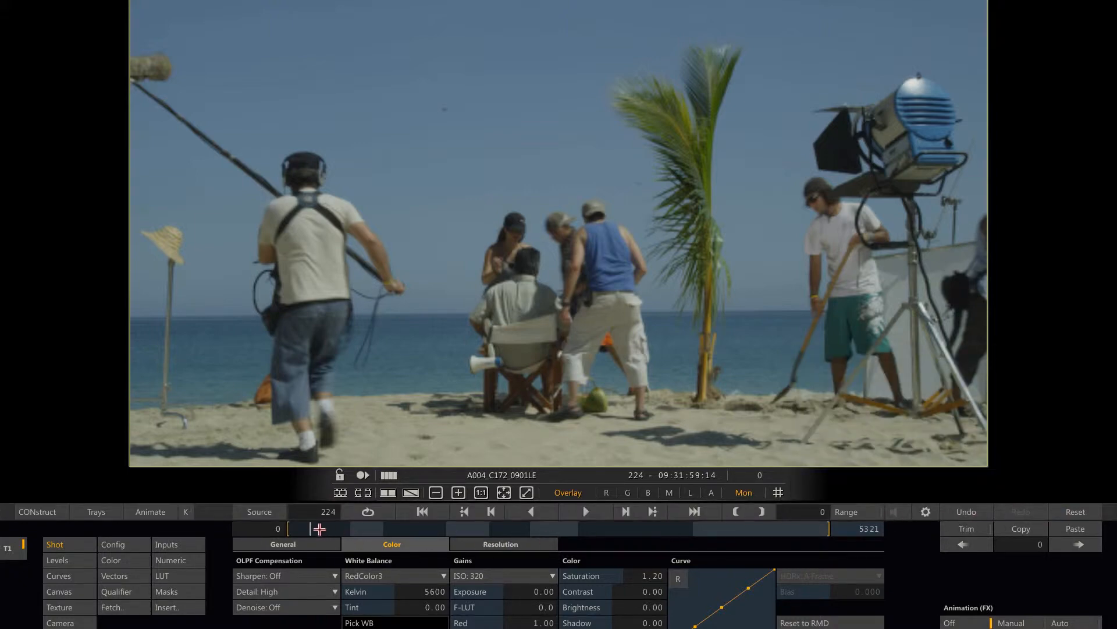
{"action": "left_click_drag", "start_coordinate": [351, 530], "coordinate": [415, 528]}
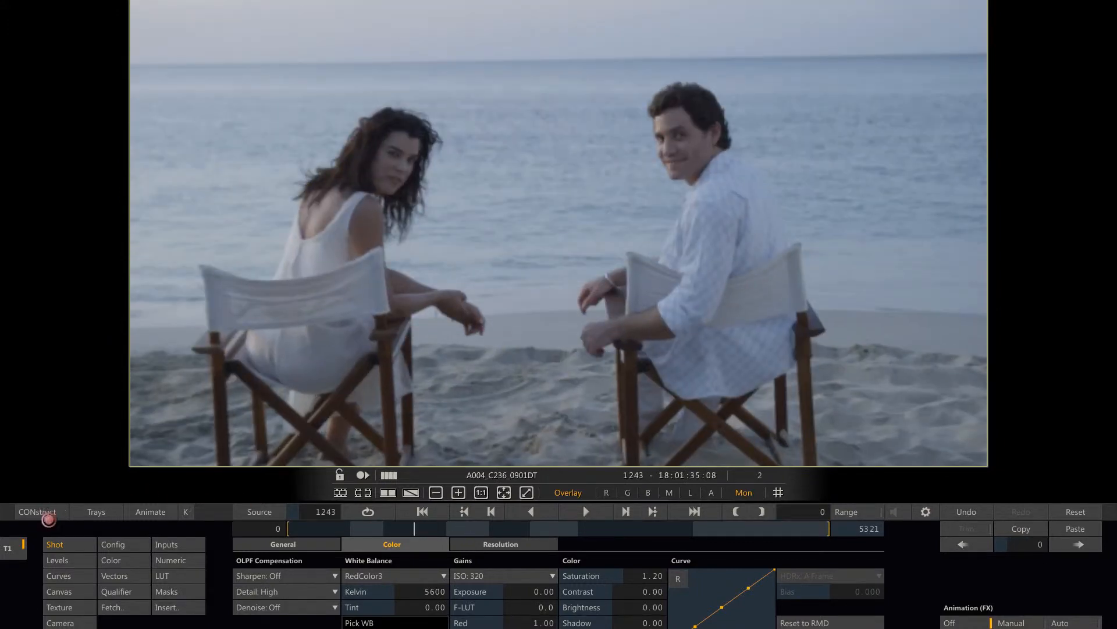
Return to the construct and add an Apple ProRes Encoder output to the Construct 1 main output node
{"action": "left_click", "coordinate": [39, 511]}
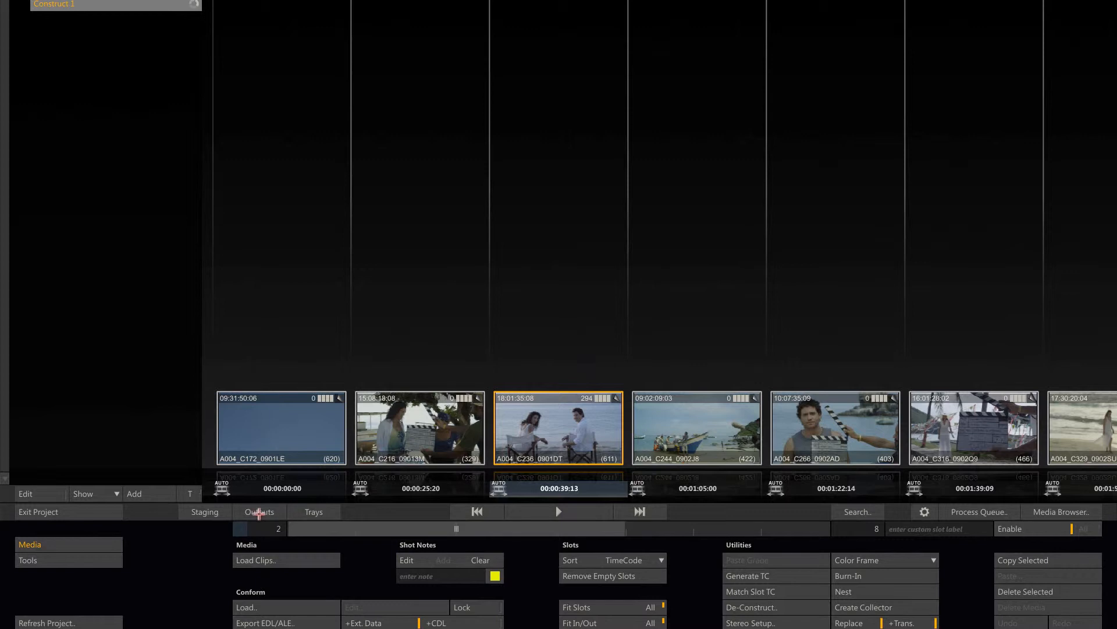
{"action": "left_click", "coordinate": [262, 511]}
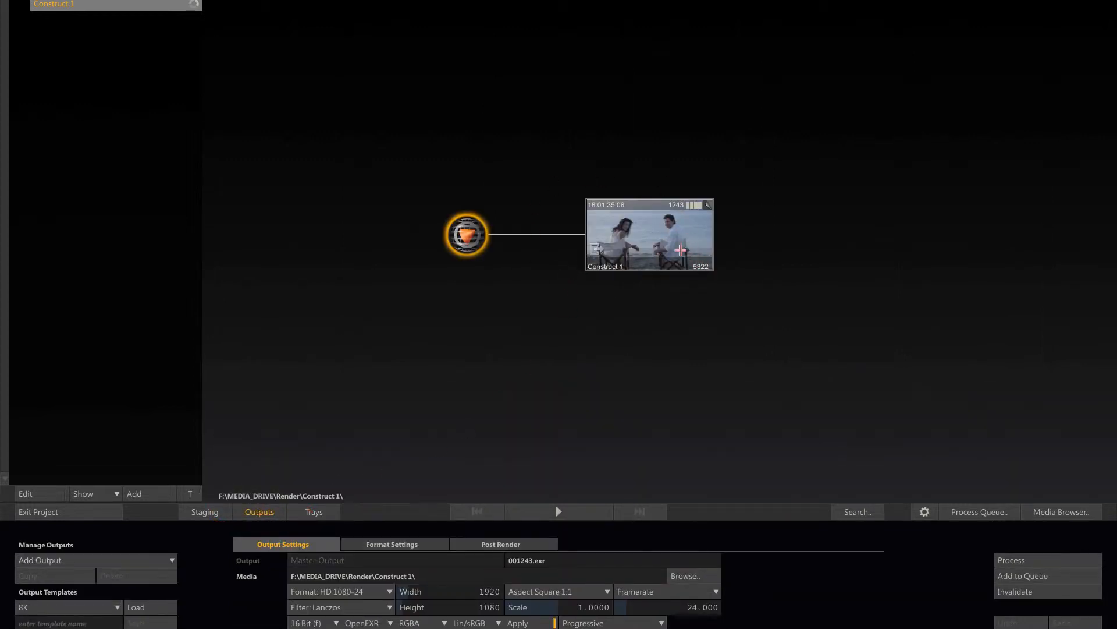
{"action": "left_click", "coordinate": [652, 240]}
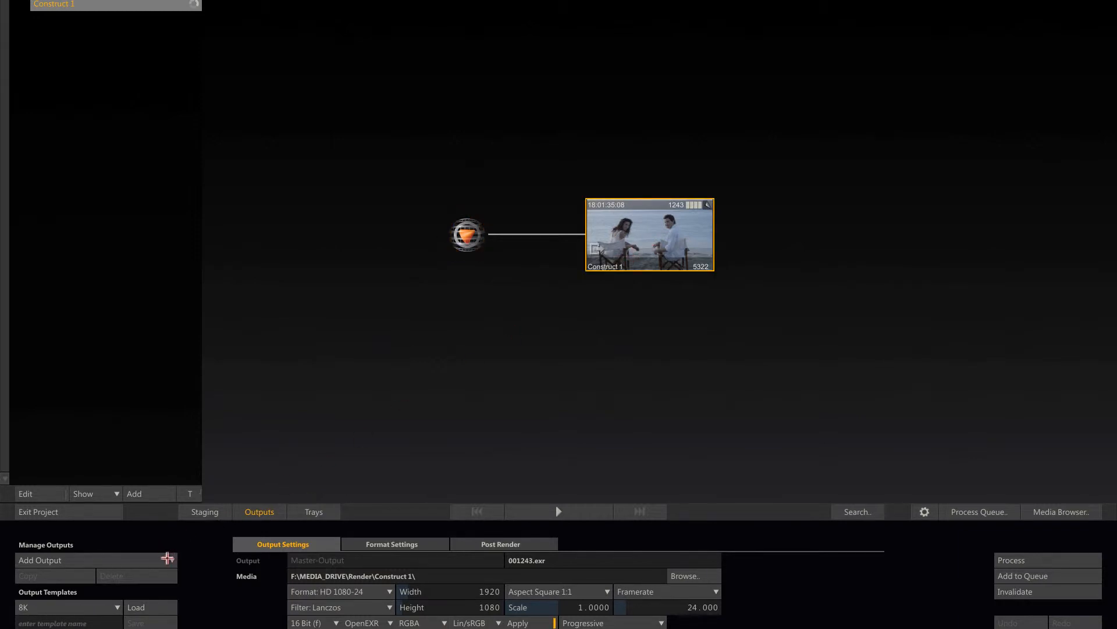
{"action": "left_click", "coordinate": [169, 559]}
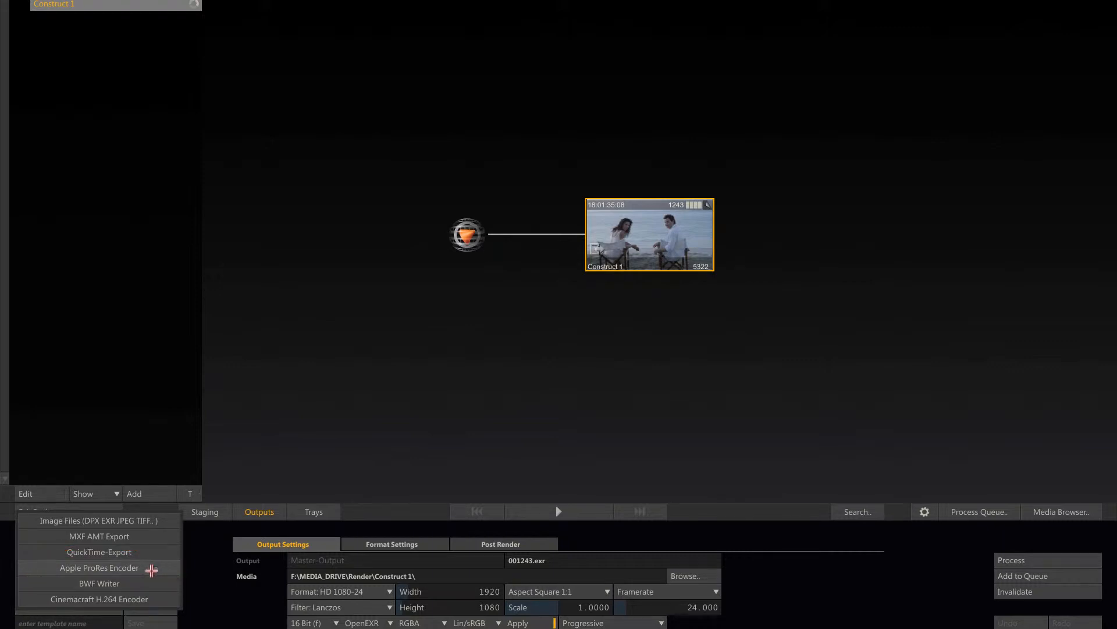
{"action": "left_click", "coordinate": [154, 569]}
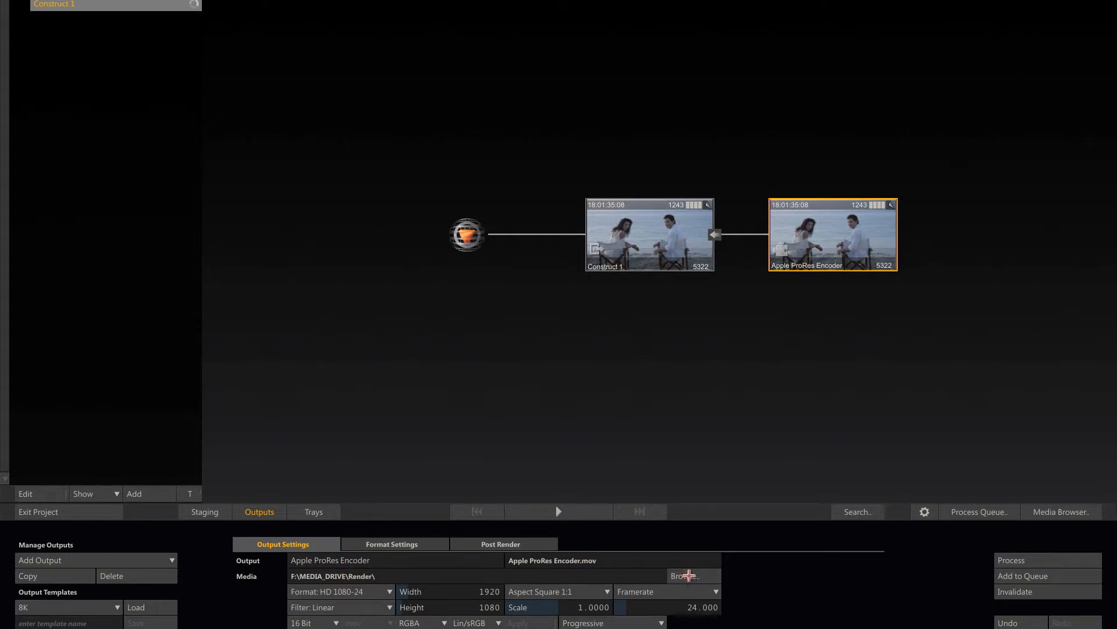
Create a Prores_Export folder inside F:\MEDIA_DRIVE\Render and make it the ProRes output's destination
{"action": "left_click", "coordinate": [685, 575]}
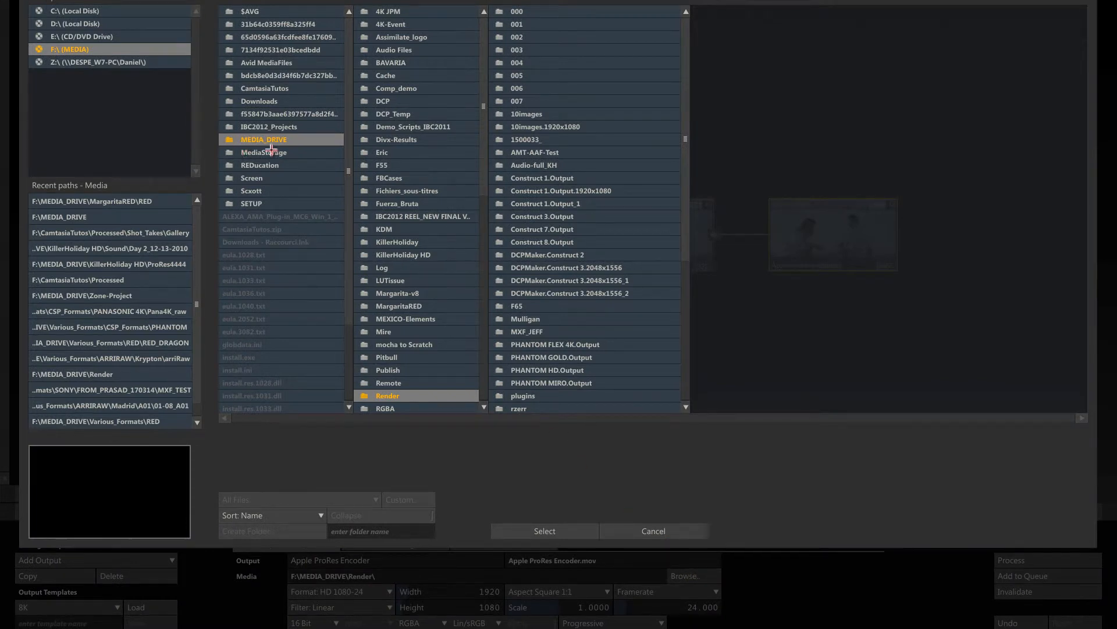
{"action": "left_click", "coordinate": [385, 531]}
{"action": "type", "text": "Prores_Export"}
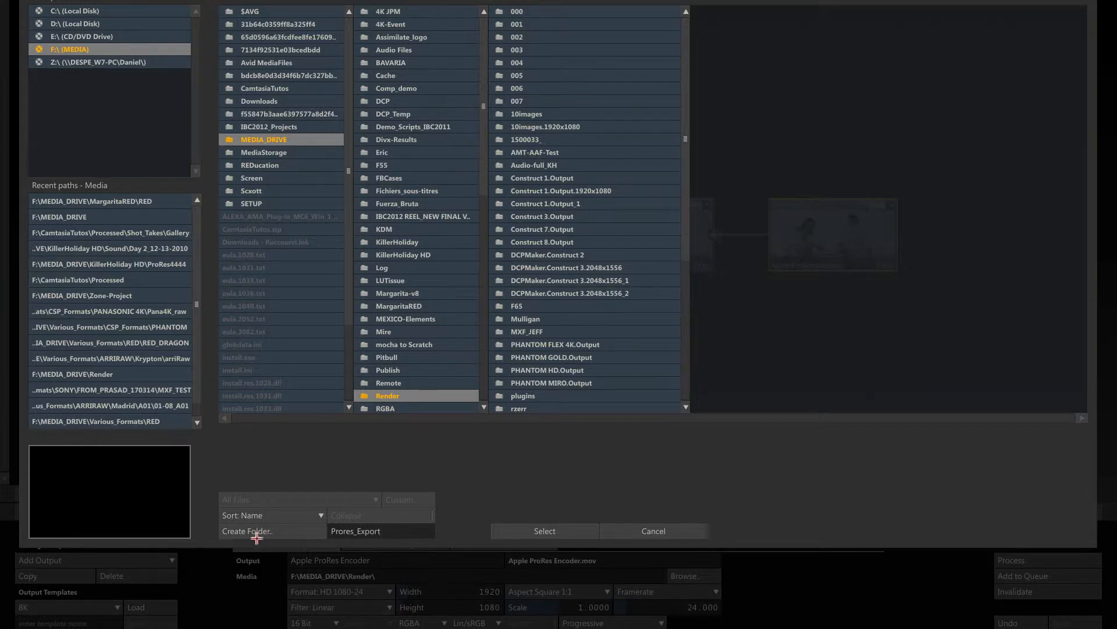
{"action": "left_click", "coordinate": [251, 531]}
{"action": "left_click", "coordinate": [547, 531]}
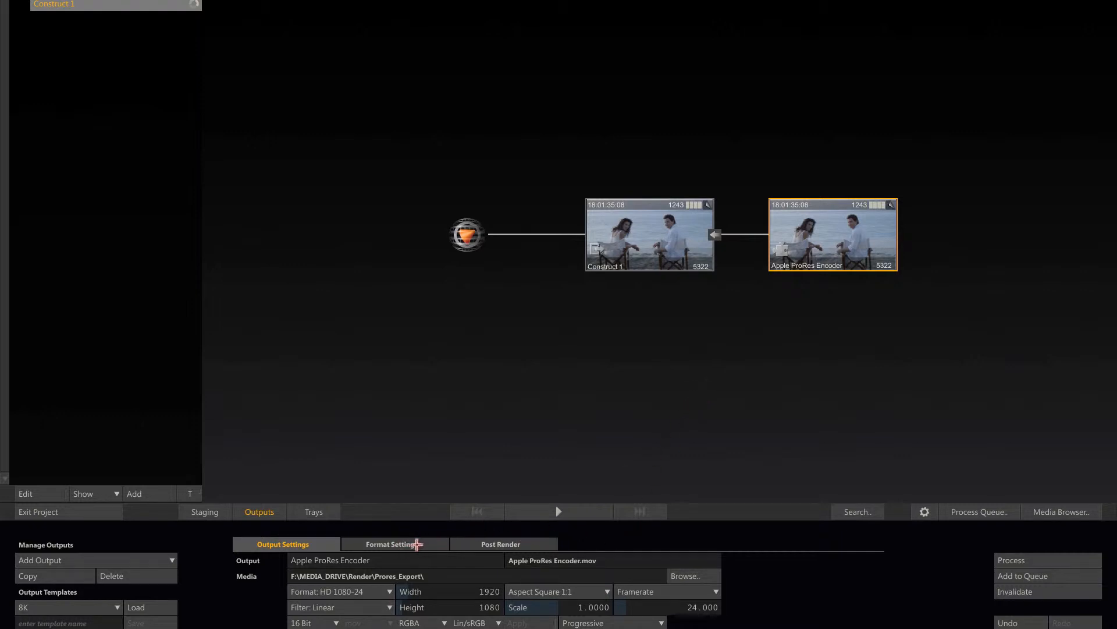
Set the output's video codec to Apple ProRes 422 (LT) and toggle audio channels 1 and 2
{"action": "left_click", "coordinate": [430, 544]}
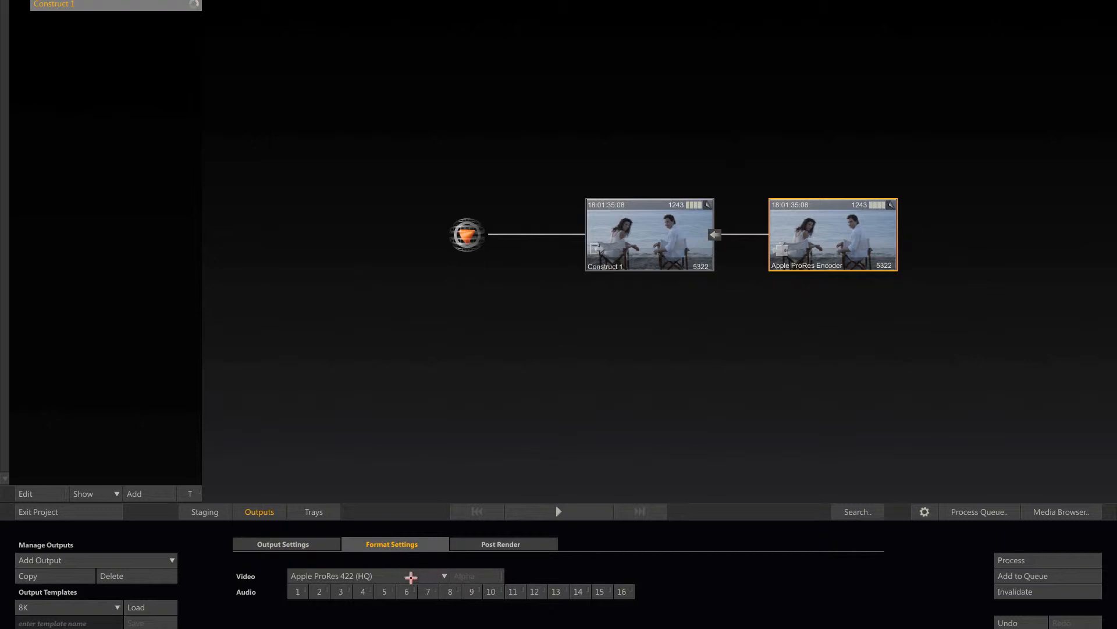
{"action": "left_click", "coordinate": [412, 575]}
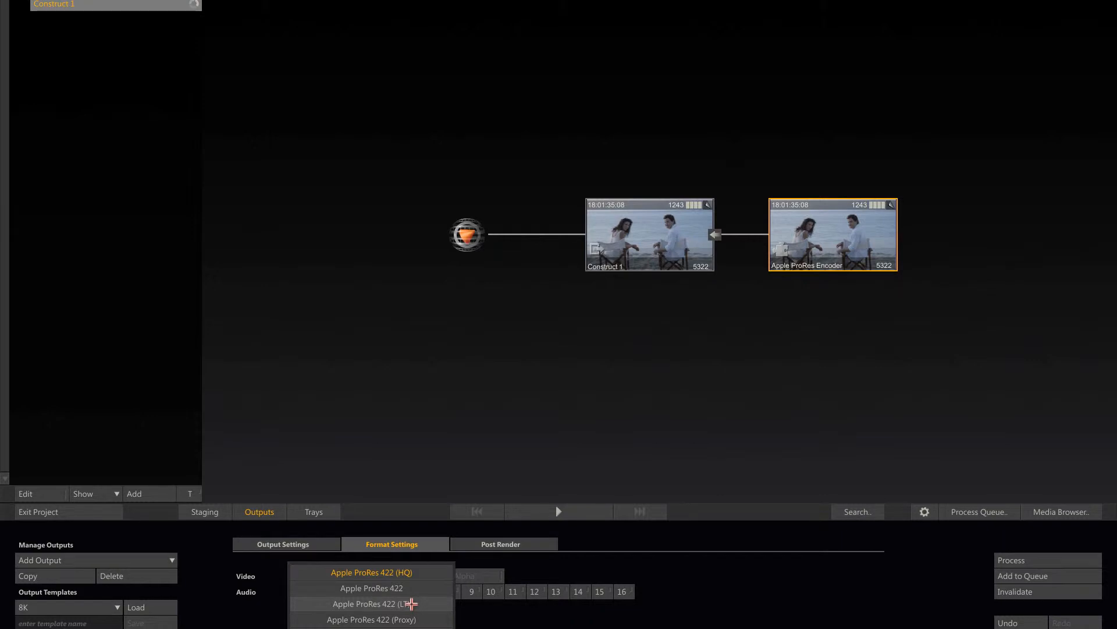
{"action": "left_click", "coordinate": [412, 604]}
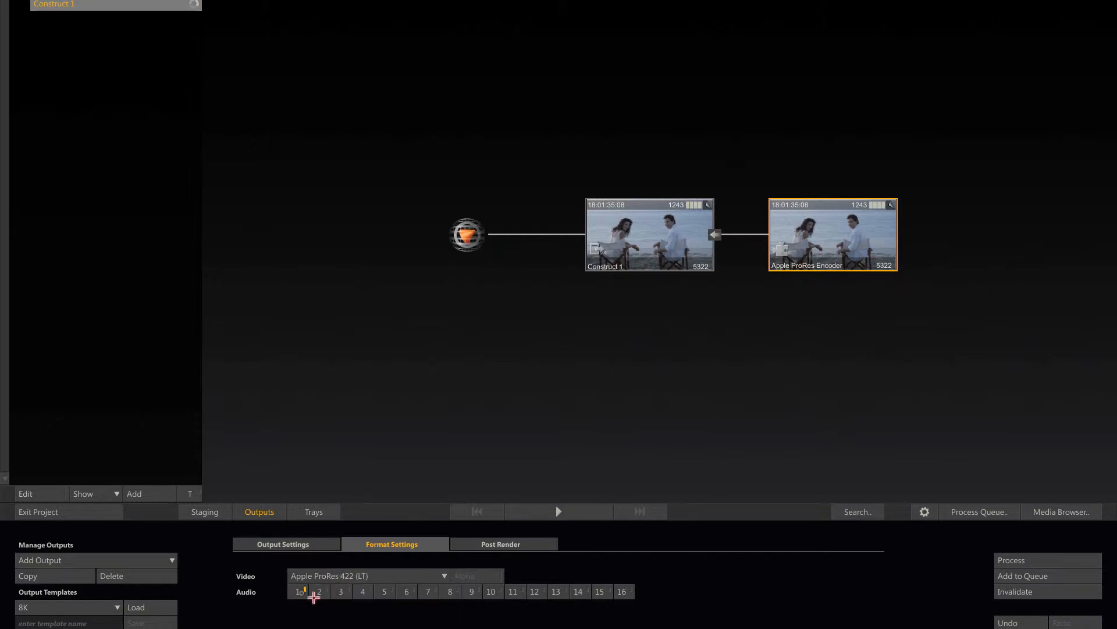
{"action": "left_click", "coordinate": [322, 595]}
{"action": "left_click", "coordinate": [324, 597]}
{"action": "left_click", "coordinate": [298, 598]}
Apply the "Folders and shotname + TC" mask template to the ProRes output's filename specification
{"action": "left_click", "coordinate": [315, 544]}
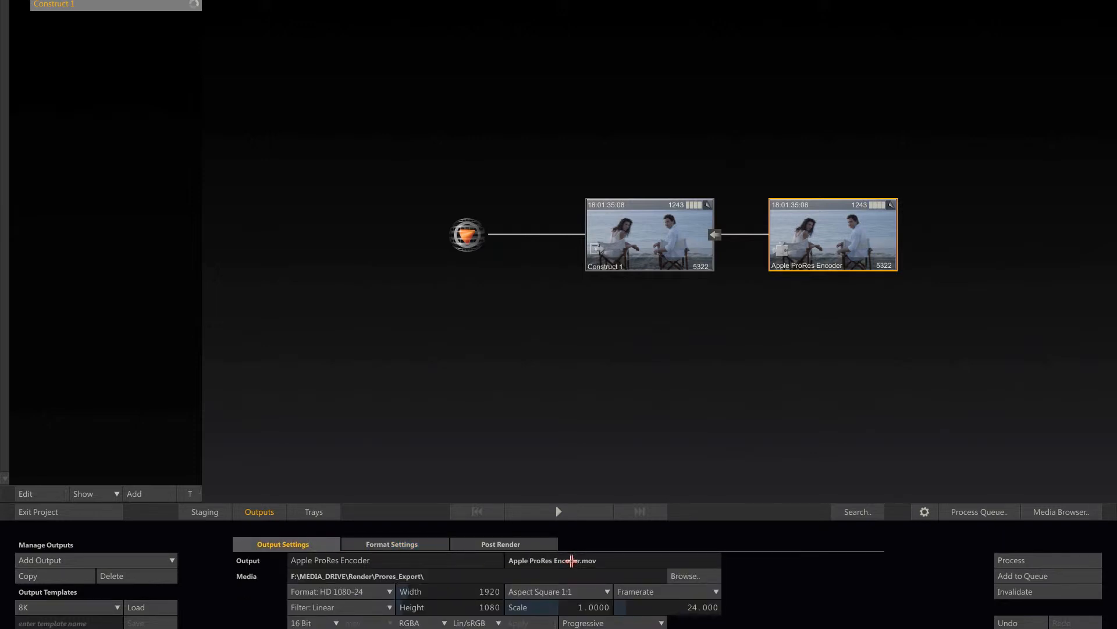
{"action": "left_click", "coordinate": [571, 560]}
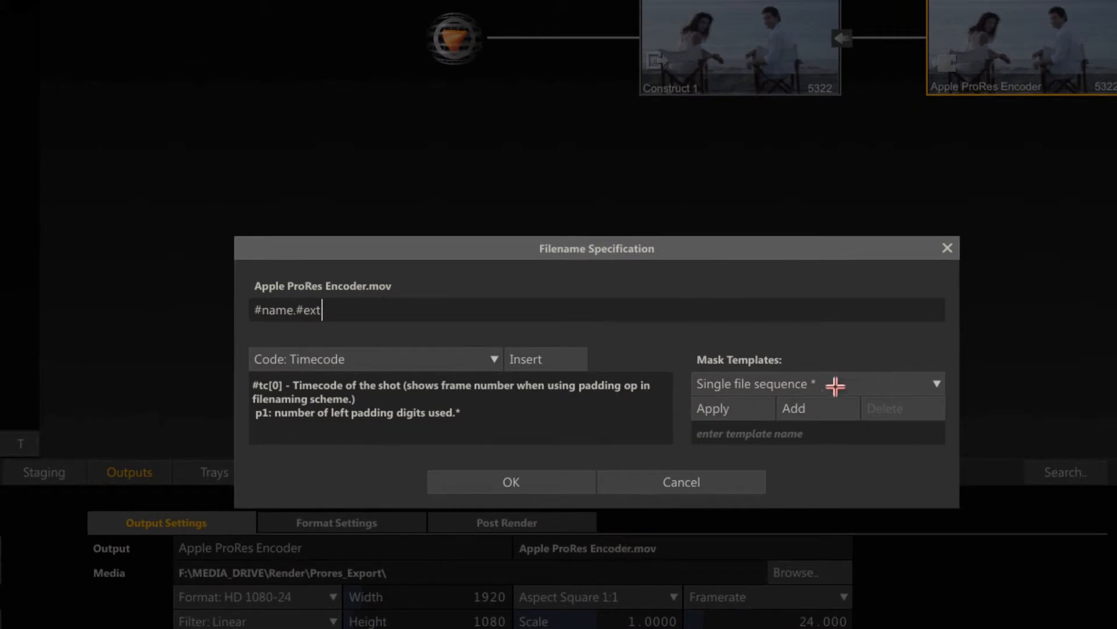
{"action": "left_click", "coordinate": [842, 384]}
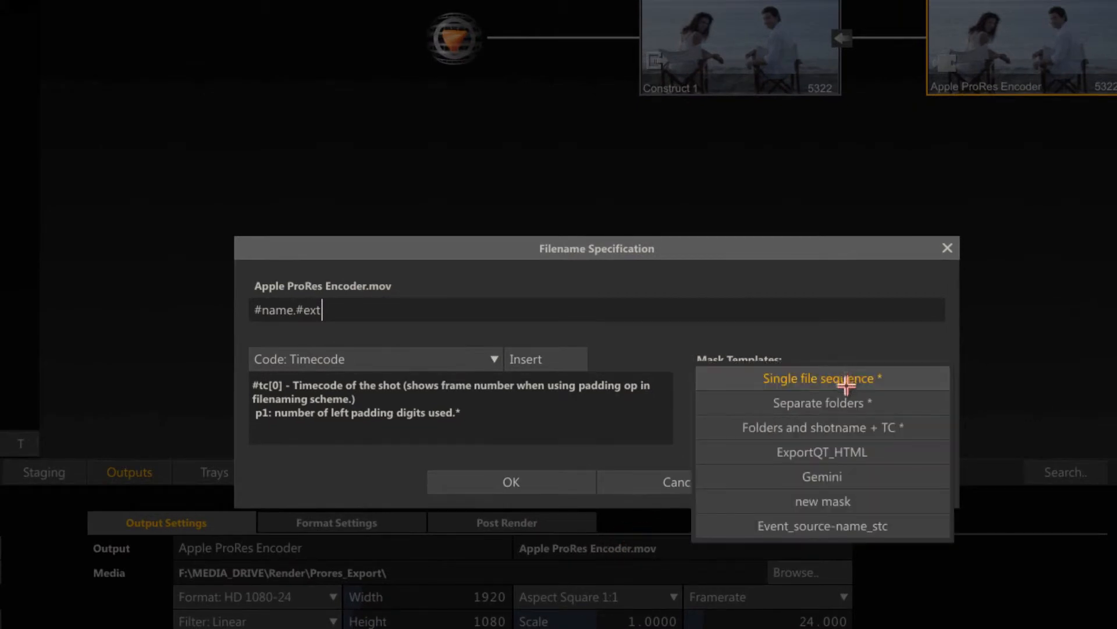
{"action": "left_click", "coordinate": [859, 427]}
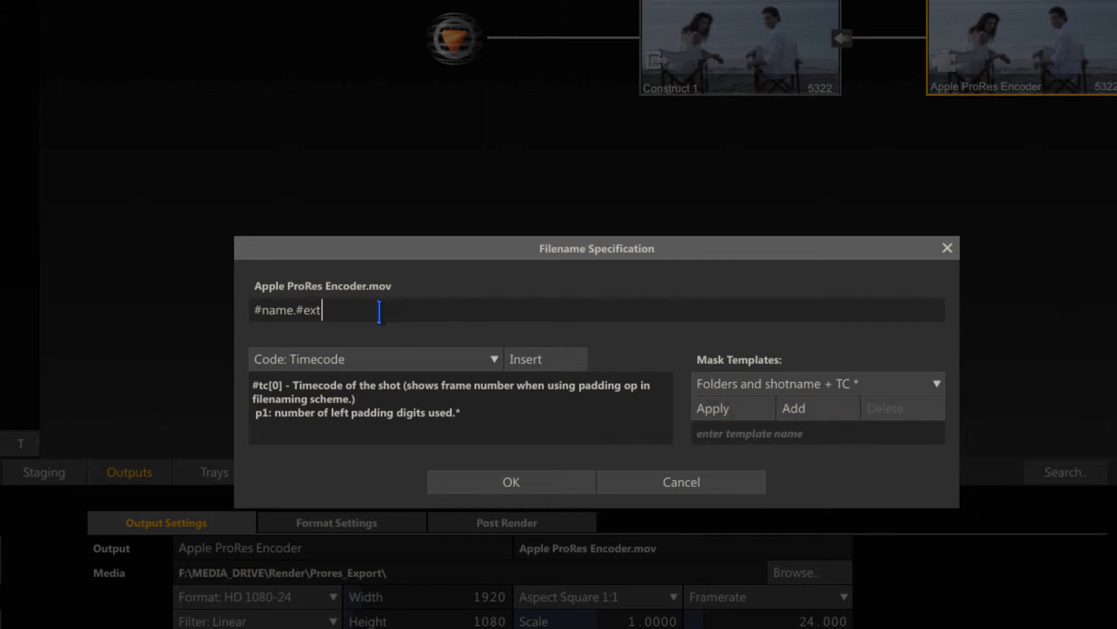
{"action": "left_click", "coordinate": [745, 403]}
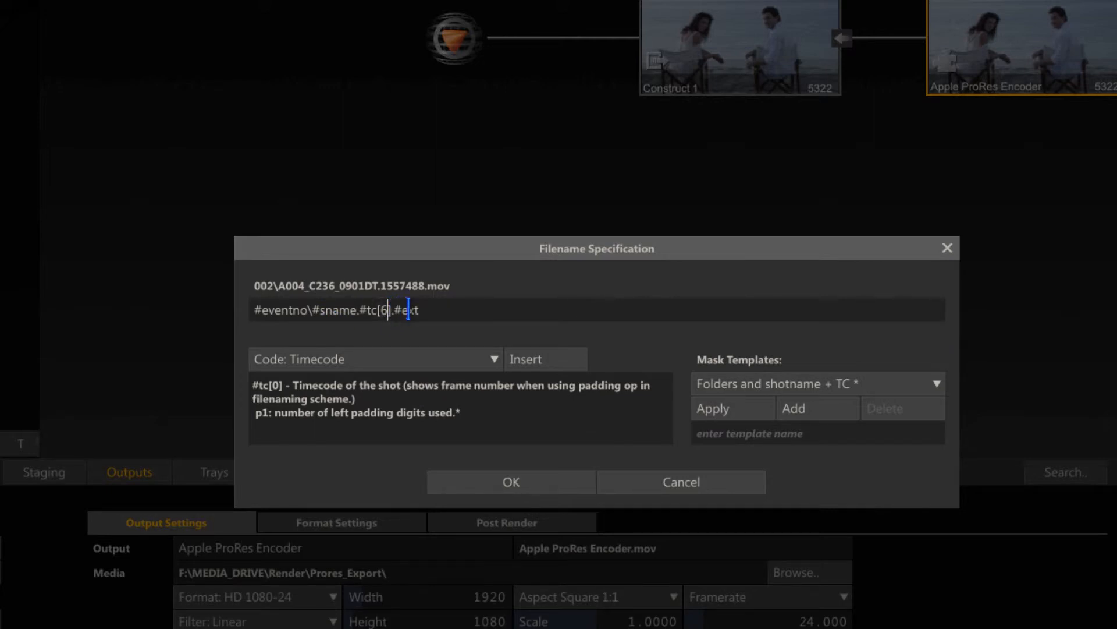
Remove the timecode code from the filename mask, leaving #eventno\#sname.#ext, and accept the specification
{"action": "key", "text": "Right"}
{"action": "key", "text": "BackSpace"}
{"action": "key", "text": "BackSpace"}
{"action": "key", "text": "BackSpace"}
{"action": "key", "text": "BackSpace"}
{"action": "key", "text": "BackSpace"}
{"action": "key", "text": "BackSpace"}
{"action": "key", "text": "BackSpace"}
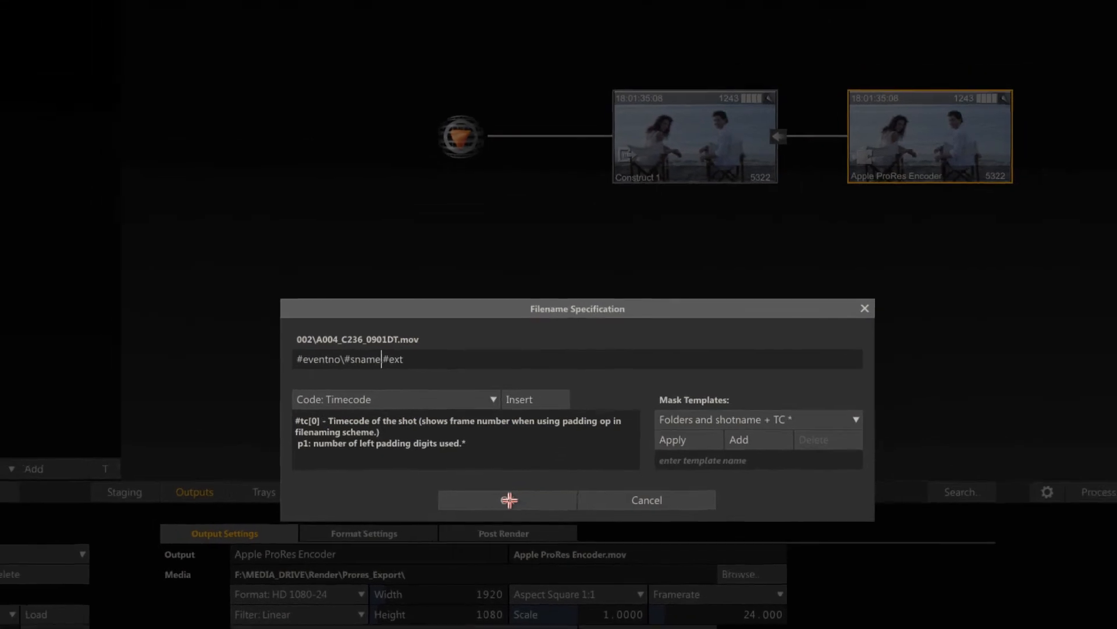
{"action": "left_click", "coordinate": [515, 482]}
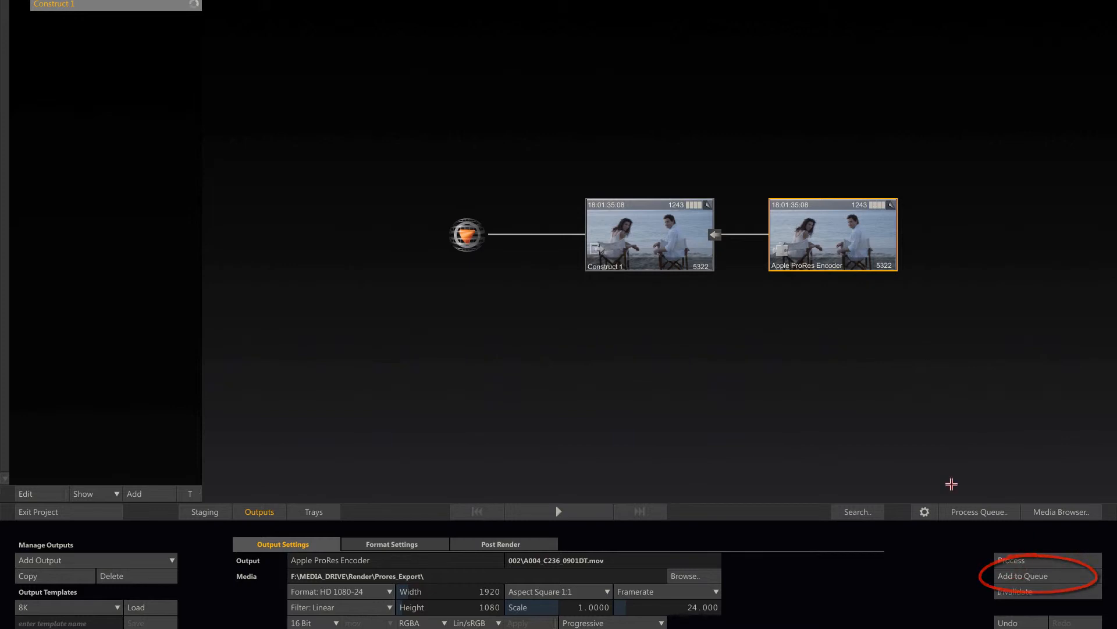
Start processing the queued Apple ProRes Encoder output from the process queue and close the queue window
{"action": "left_click", "coordinate": [966, 511]}
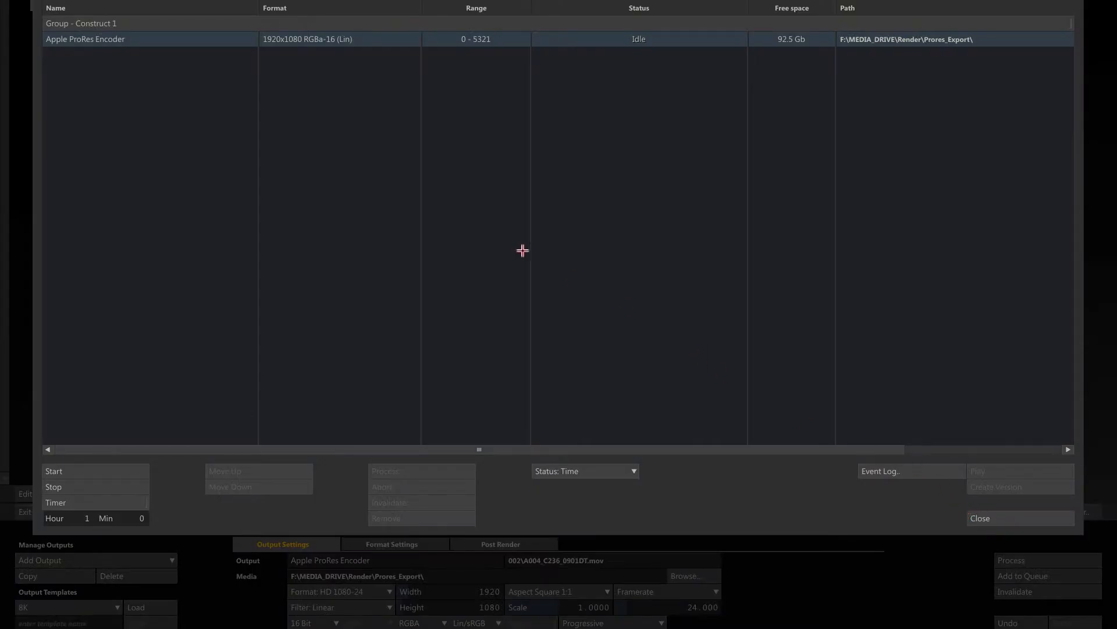
{"action": "left_click", "coordinate": [346, 39]}
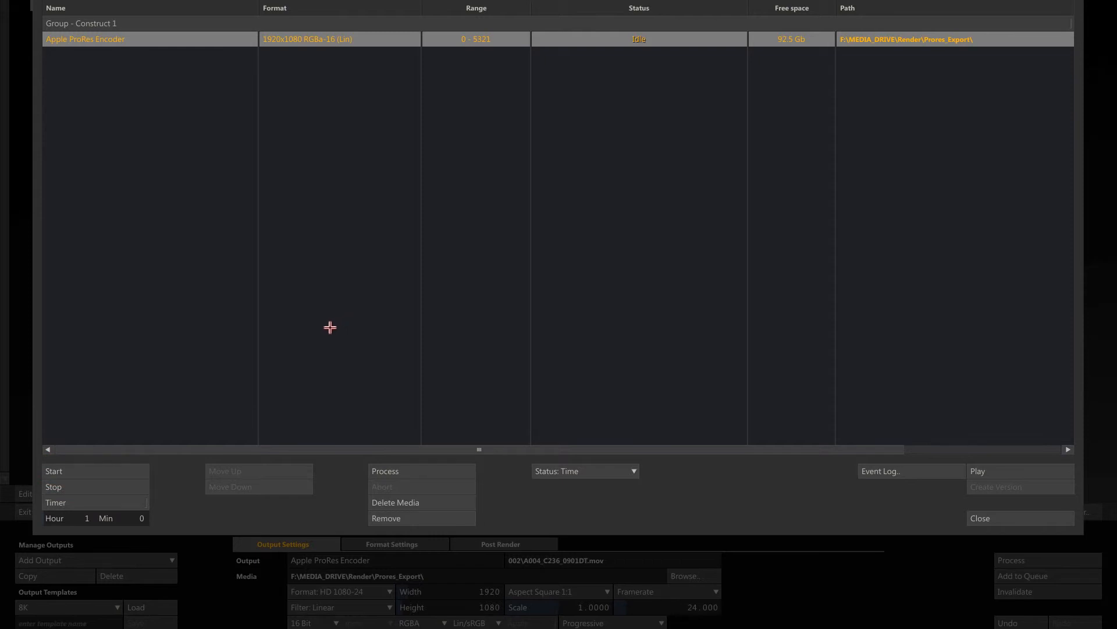
{"action": "left_click", "coordinate": [389, 471]}
{"action": "left_click", "coordinate": [392, 470]}
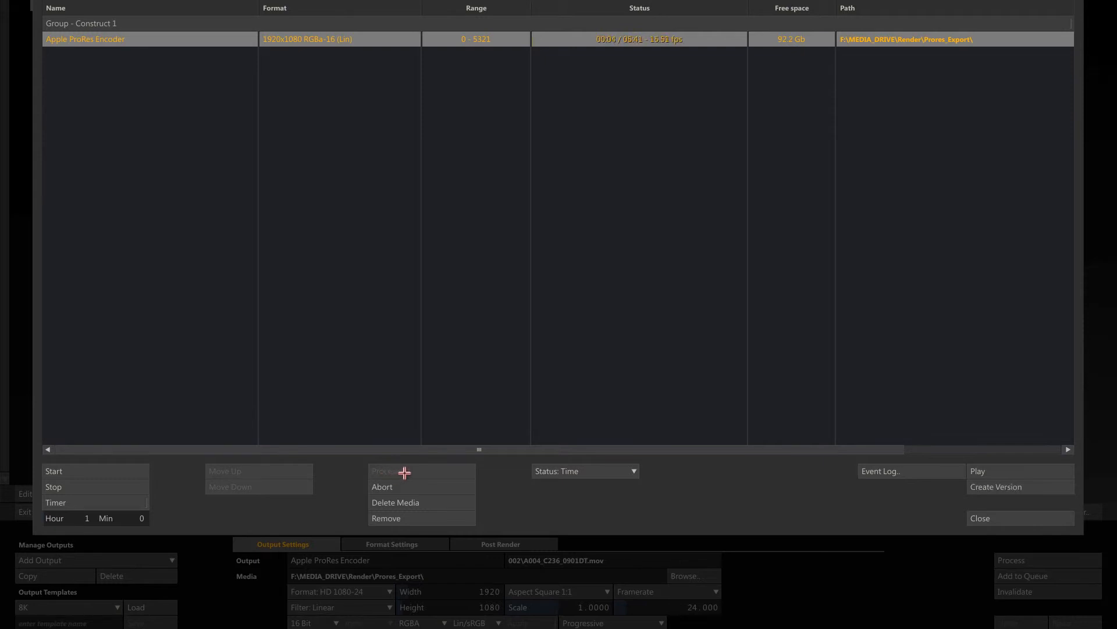
{"action": "left_click", "coordinate": [986, 518]}
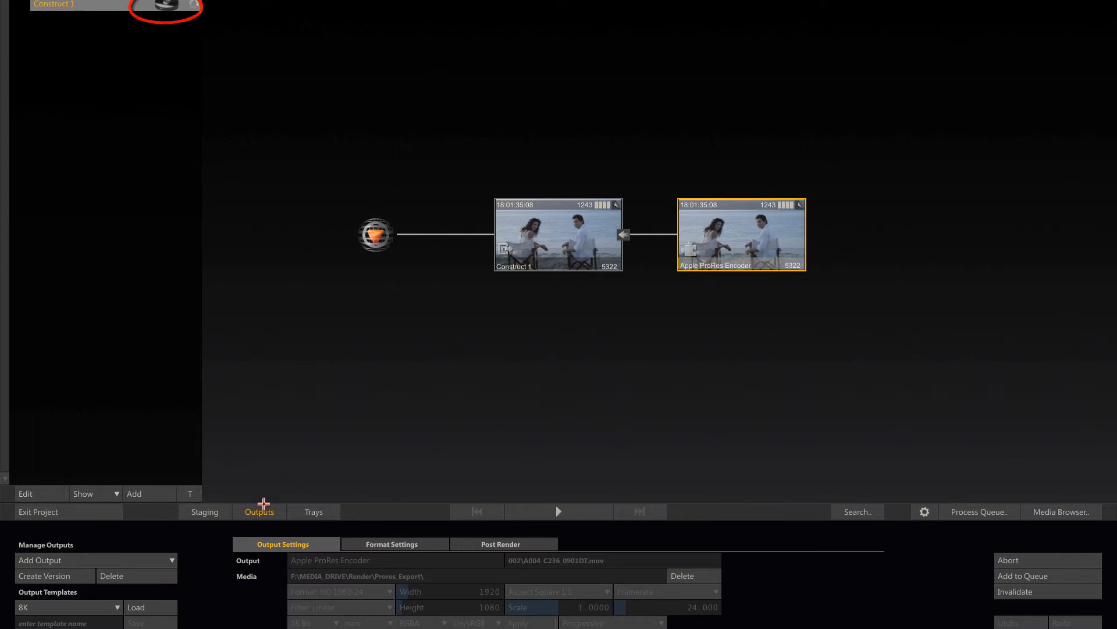
Add a second construct and load the clips under MEXICO-Elements, from the HOLA_MEXICO folder, with Multiple Shots enabled
{"action": "left_click", "coordinate": [264, 504]}
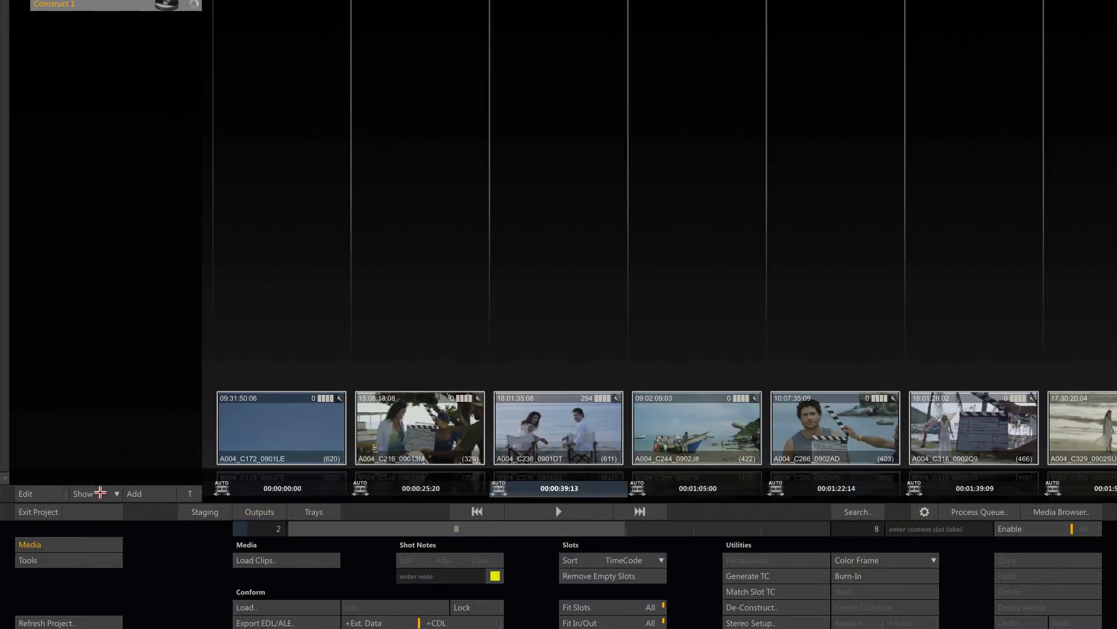
{"action": "left_click", "coordinate": [137, 493]}
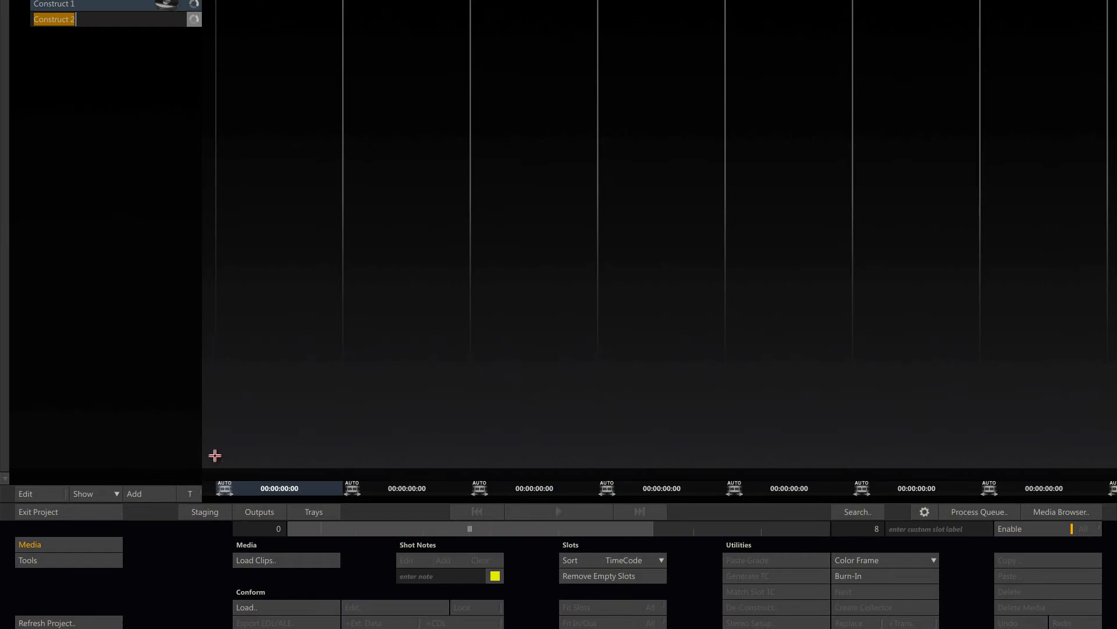
{"action": "left_click", "coordinate": [284, 560]}
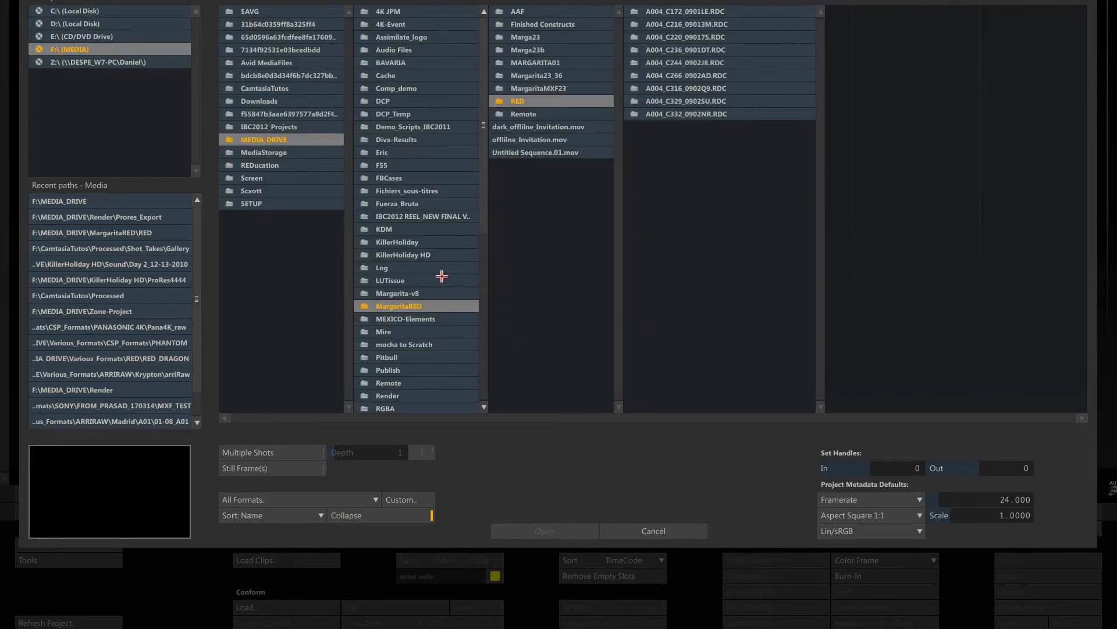
{"action": "left_click", "coordinate": [447, 319]}
{"action": "left_click", "coordinate": [621, 13]}
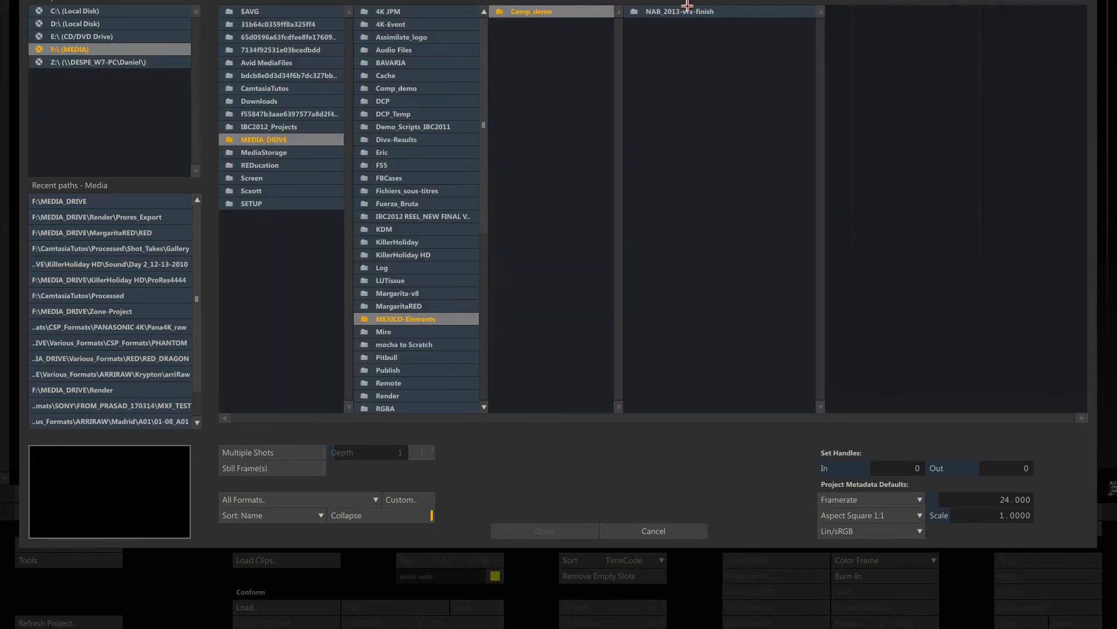
{"action": "left_click", "coordinate": [701, 10]}
{"action": "left_click", "coordinate": [886, 10]}
{"action": "left_click", "coordinate": [918, 11]}
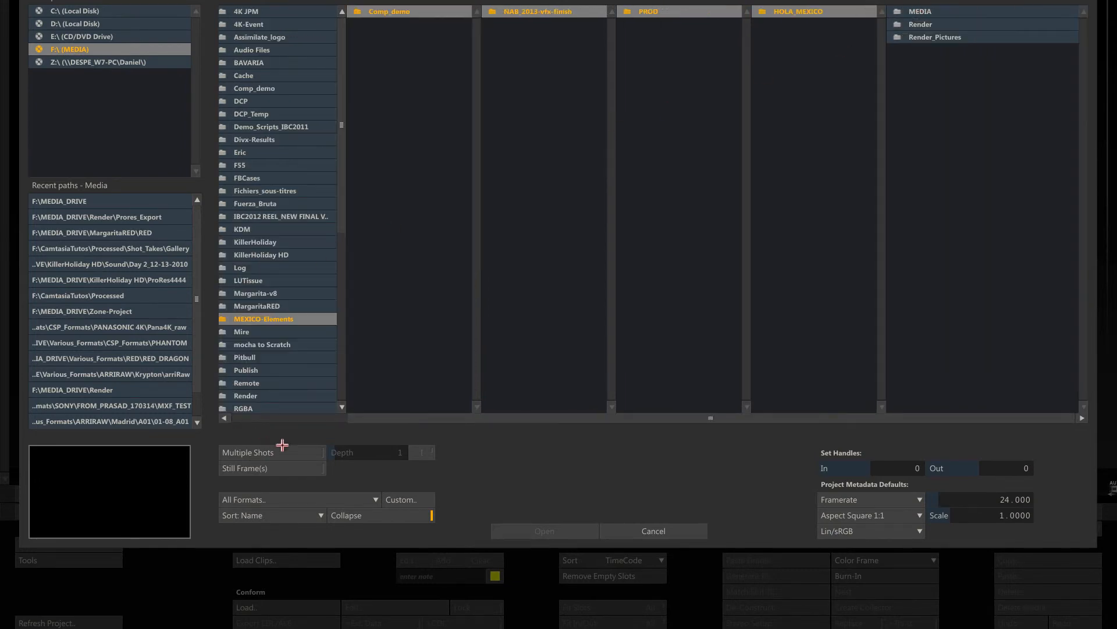
{"action": "left_click", "coordinate": [305, 446]}
{"action": "left_click", "coordinate": [553, 531]}
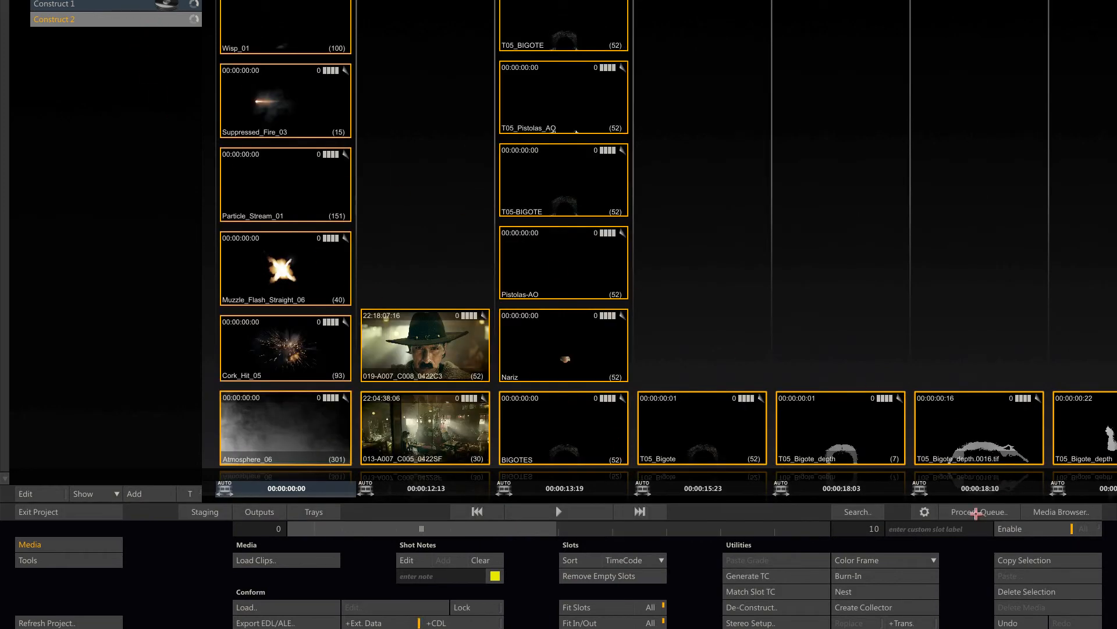
Check the ProRes render's status in the process queue and close the queue window
{"action": "left_click", "coordinate": [977, 512]}
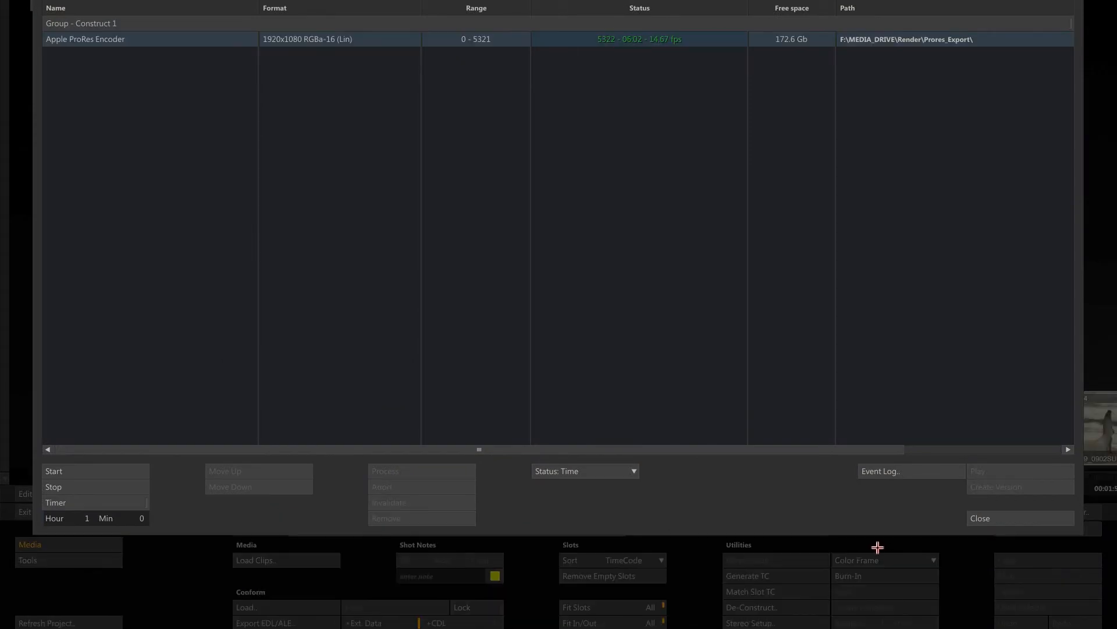
{"action": "left_click", "coordinate": [983, 517]}
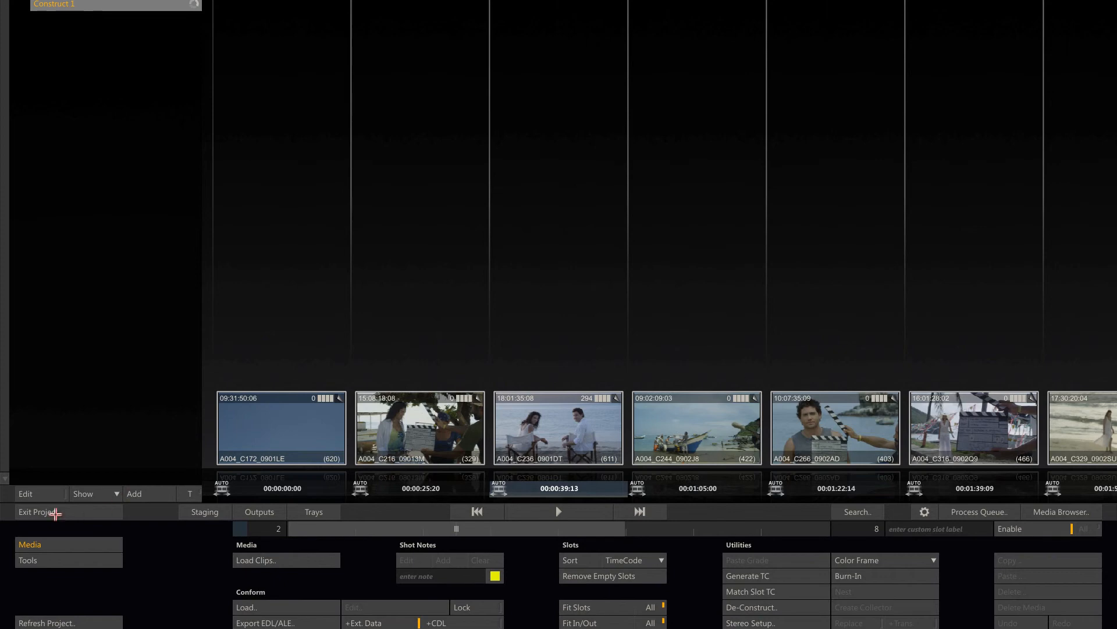
Exit the project and quit SCRATCH to return to the Windows desktop
{"action": "left_click", "coordinate": [55, 513]}
{"action": "left_click", "coordinate": [60, 511]}
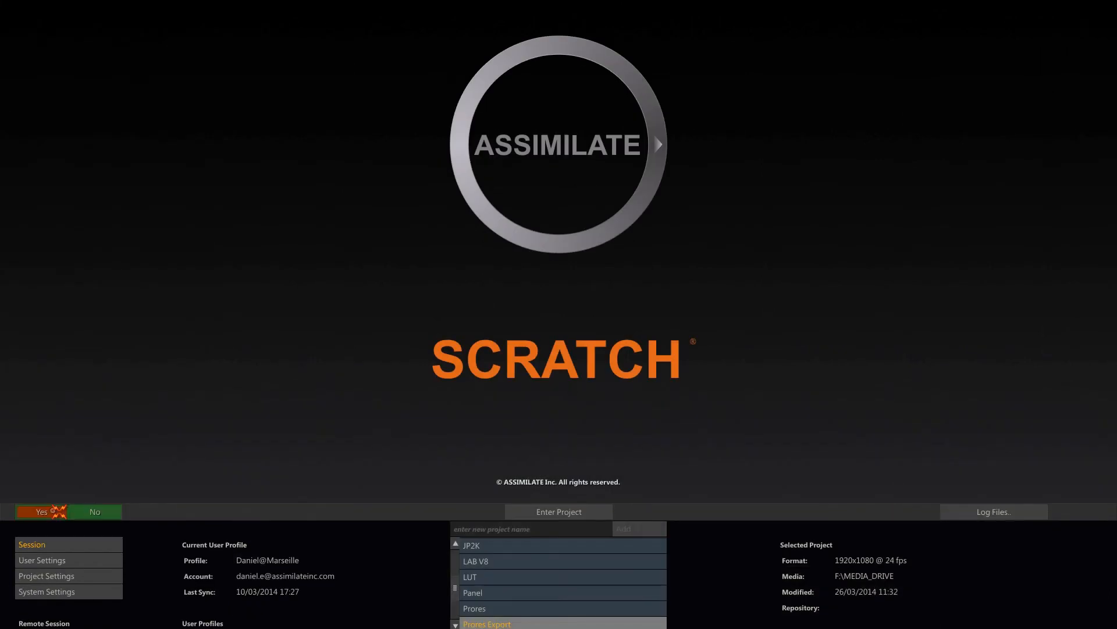
{"action": "left_click", "coordinate": [86, 507]}
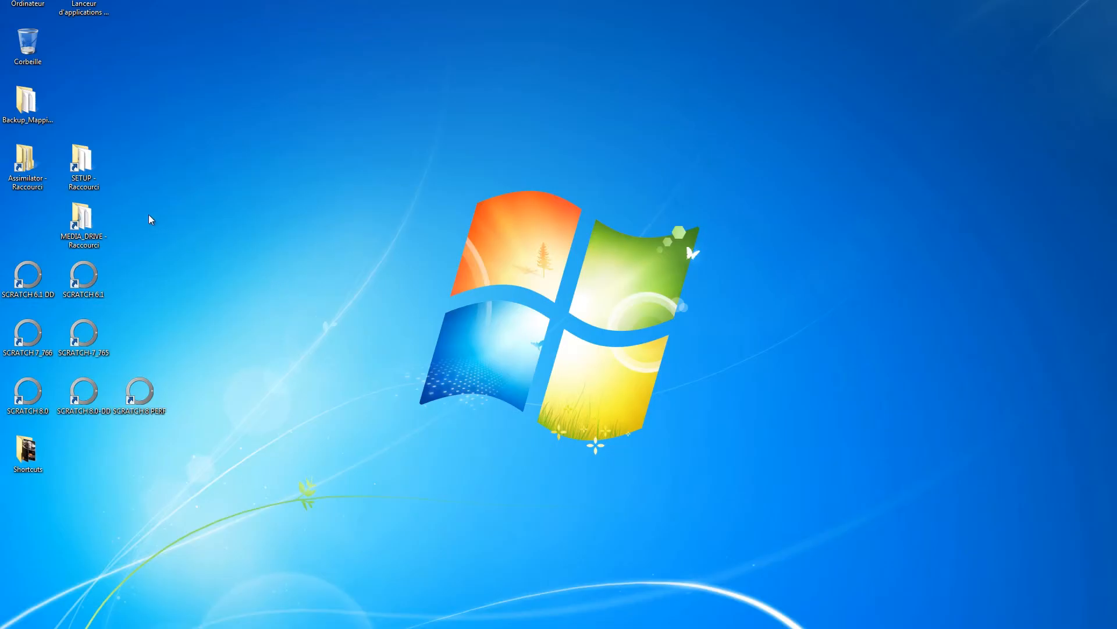
Browse in Windows Explorer to the rendered output folder F:\MEDIA_DRIVE\Render\Prores_Export
{"action": "left_click", "coordinate": [82, 226]}
{"action": "double_click", "coordinate": [88, 227]}
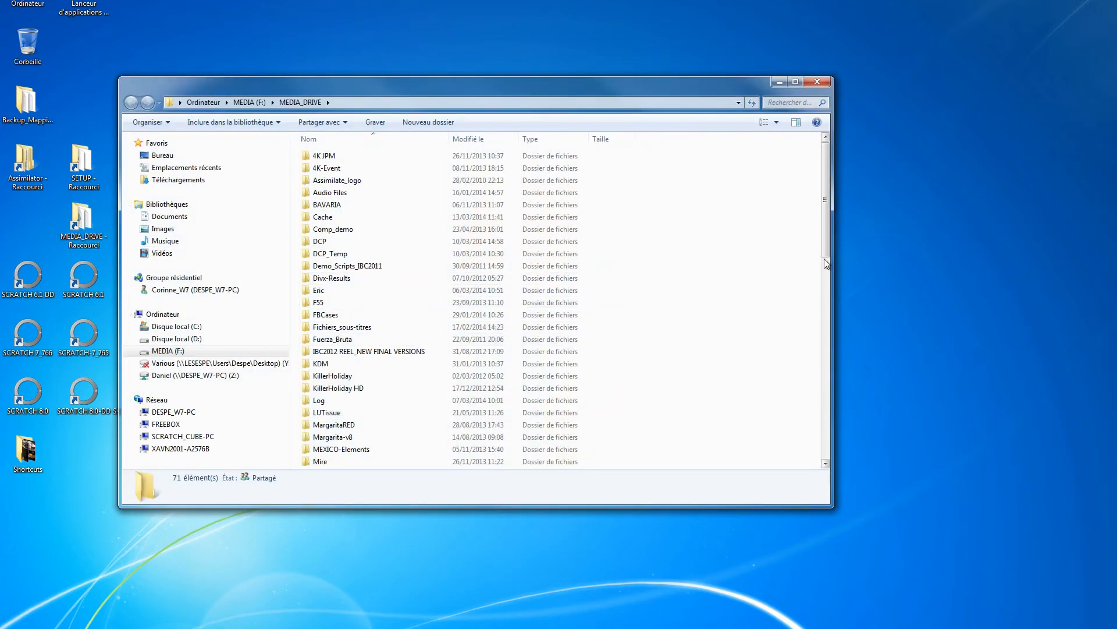
{"action": "left_click_drag", "start_coordinate": [823, 248], "coordinate": [786, 316]}
{"action": "left_click", "coordinate": [410, 352]}
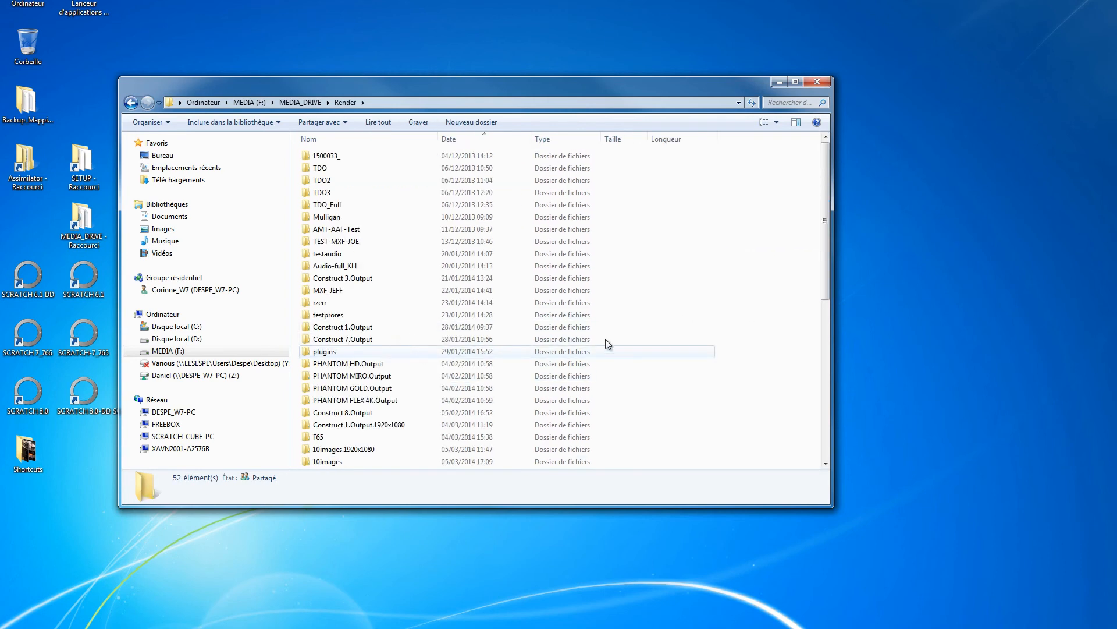
{"action": "left_click_drag", "start_coordinate": [827, 265], "coordinate": [761, 376]}
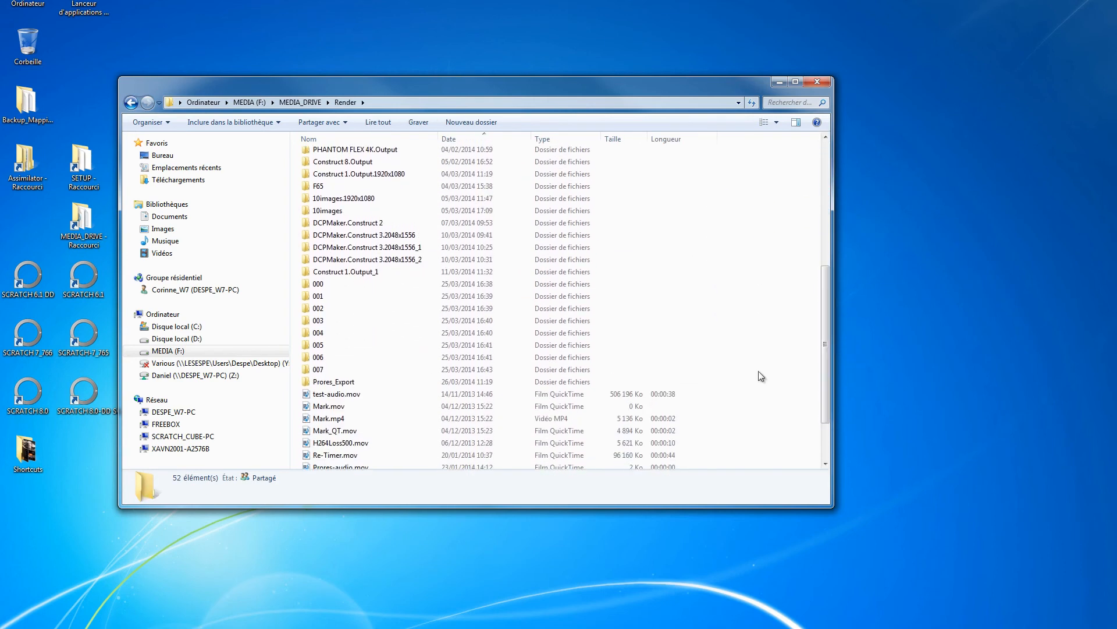
{"action": "double_click", "coordinate": [378, 382]}
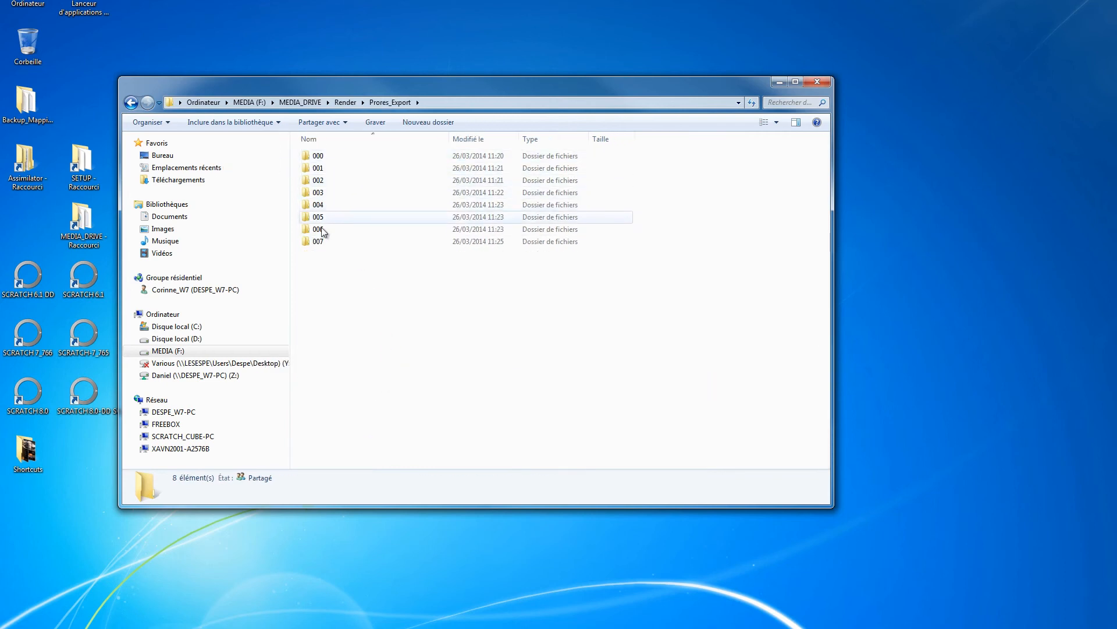
Open the rendered clip A004_C172_0901LE.mov from folder 000 with QuickTime Player
{"action": "double_click", "coordinate": [318, 156]}
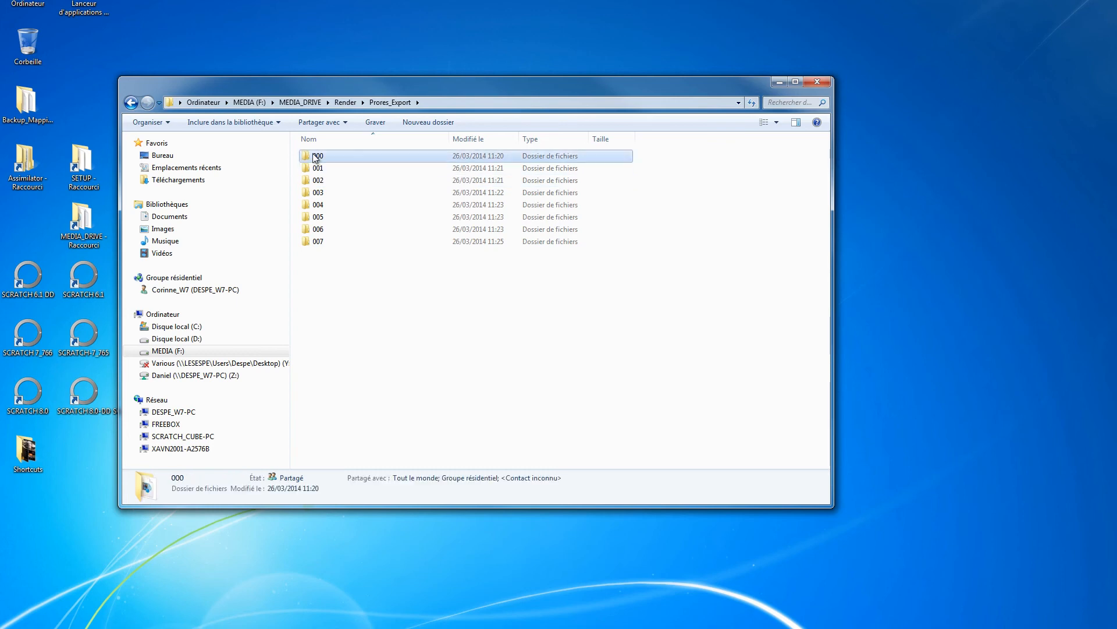
{"action": "left_click", "coordinate": [329, 167]}
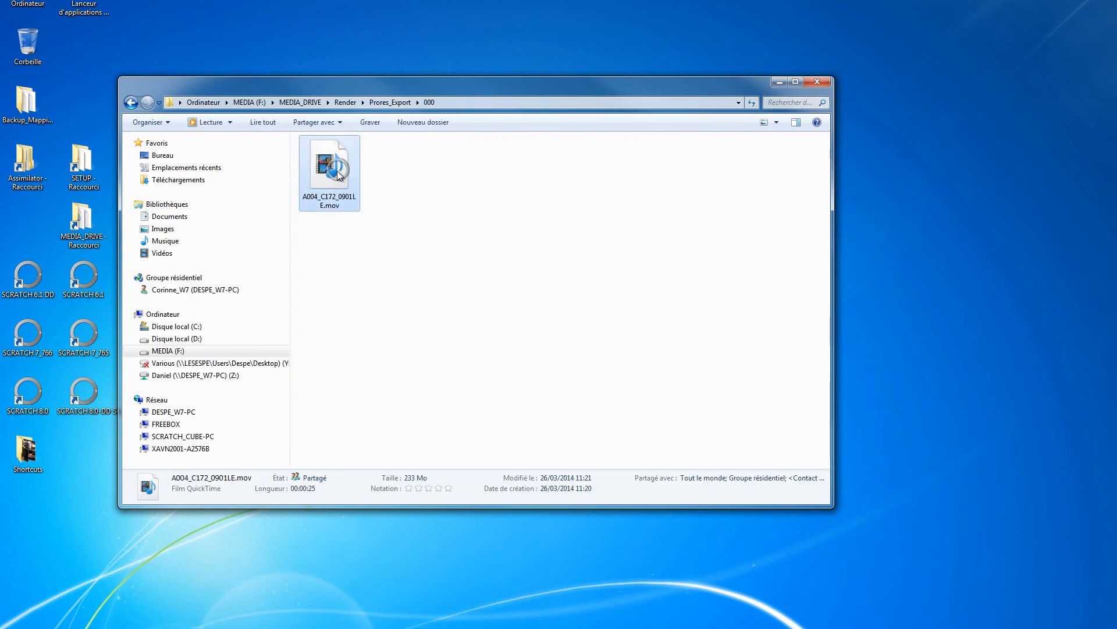
{"action": "right_click", "coordinate": [337, 170]}
{"action": "mouse_move", "coordinate": [305, 243]}
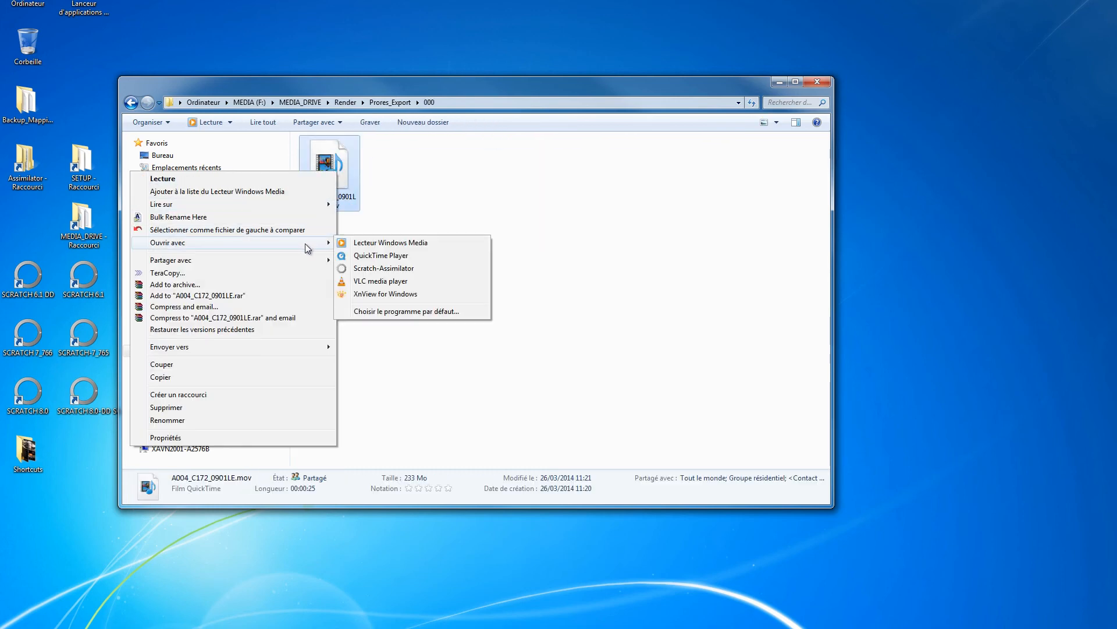
{"action": "left_click", "coordinate": [405, 258]}
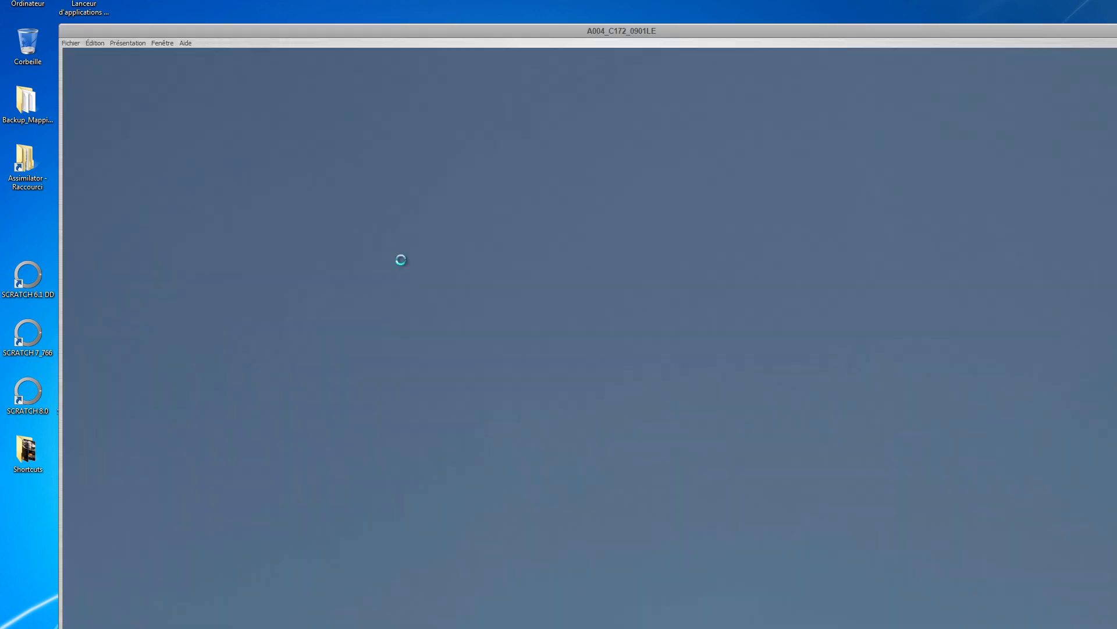
Display the movie at 50% size, reposition its window, and scrub to about 10 seconds to inspect the picture
{"action": "left_click", "coordinate": [127, 43]}
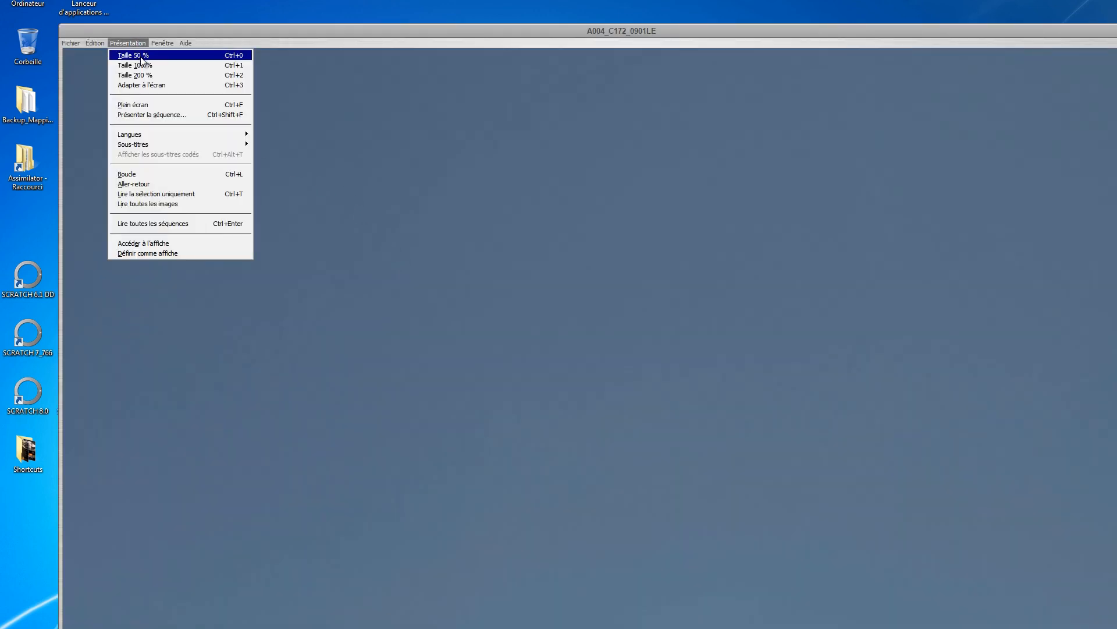
{"action": "left_click", "coordinate": [159, 55]}
{"action": "left_click_drag", "start_coordinate": [397, 32], "coordinate": [474, 54]}
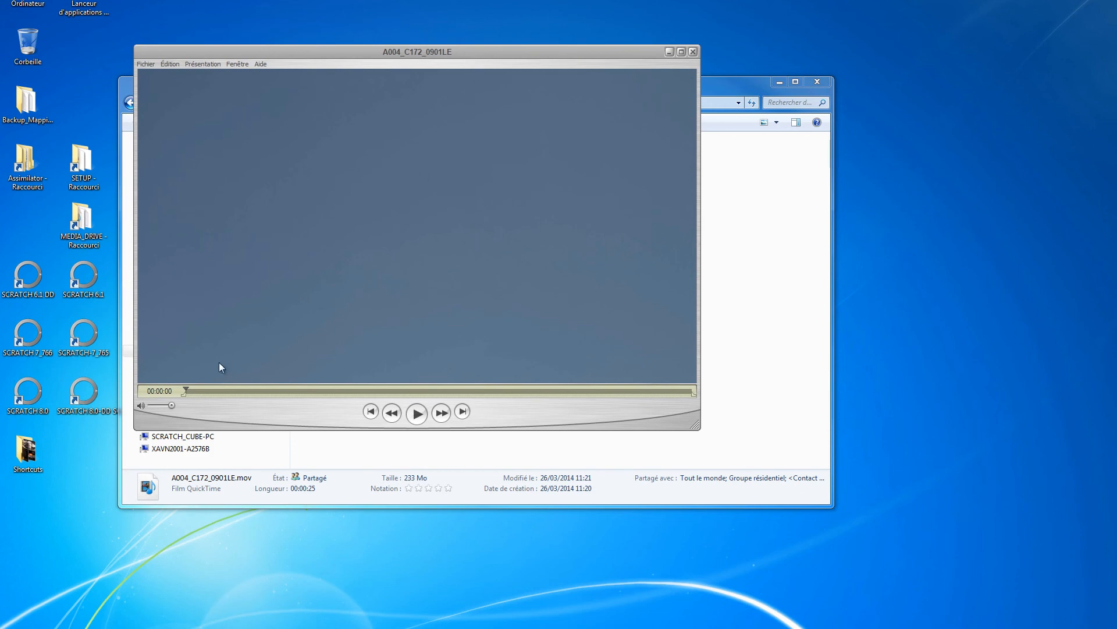
{"action": "left_click_drag", "start_coordinate": [224, 393], "coordinate": [387, 391]}
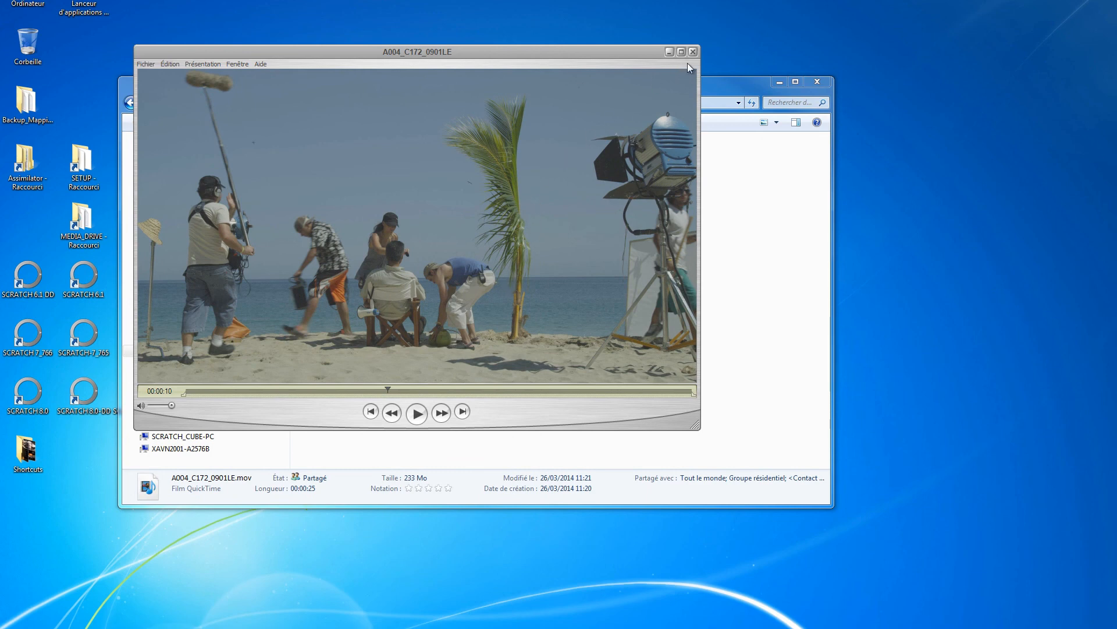